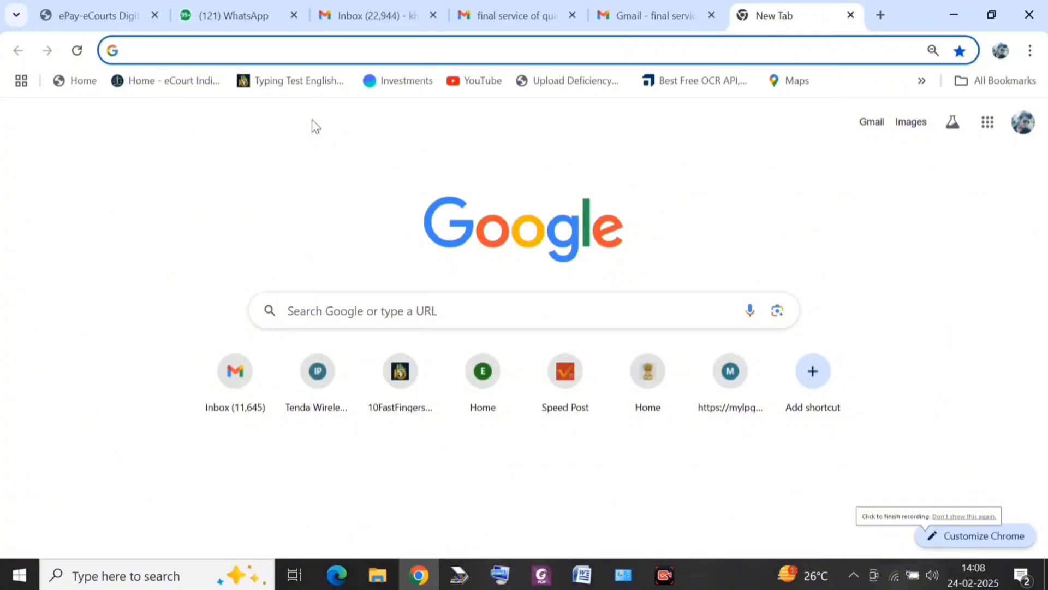
Step: Search Google for 'e filing district court' and open the eCourts e-Filing services result
{"action": "left_click", "coordinate": [336, 56]}
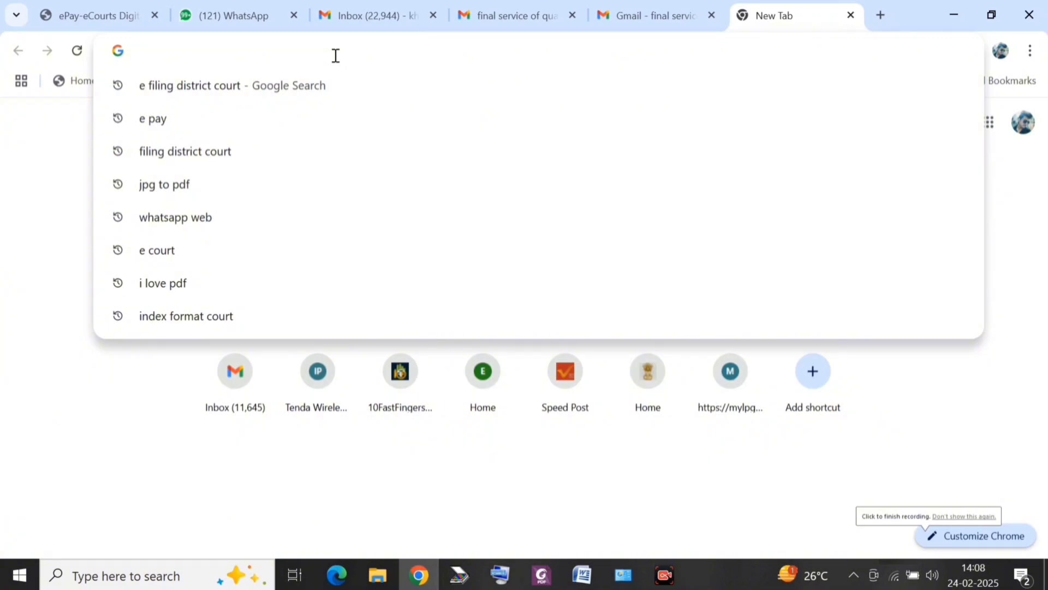
{"action": "type", "text": "E FIling district court"}
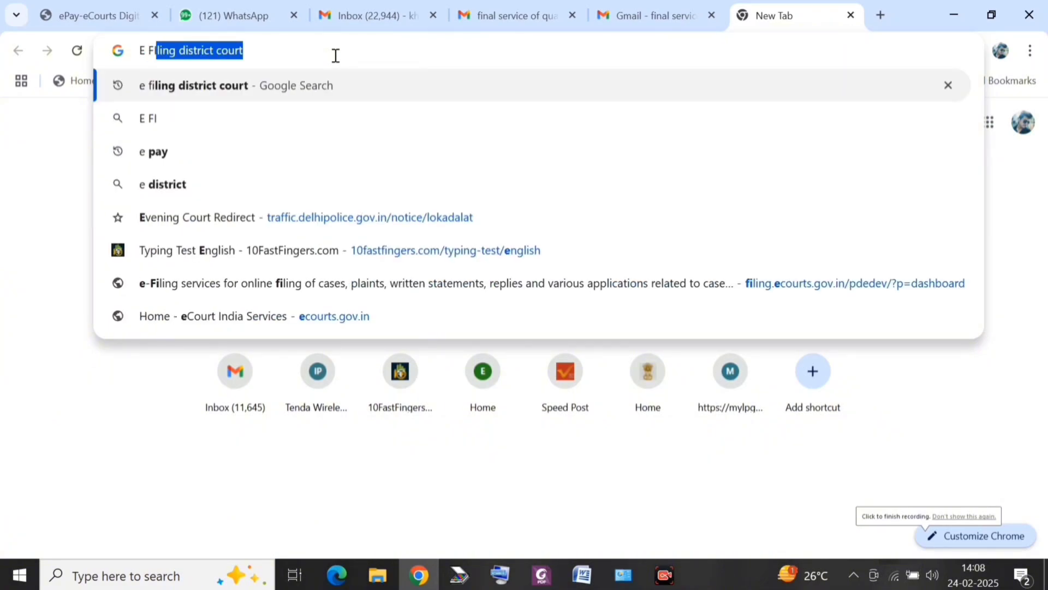
{"action": "key", "text": "Return"}
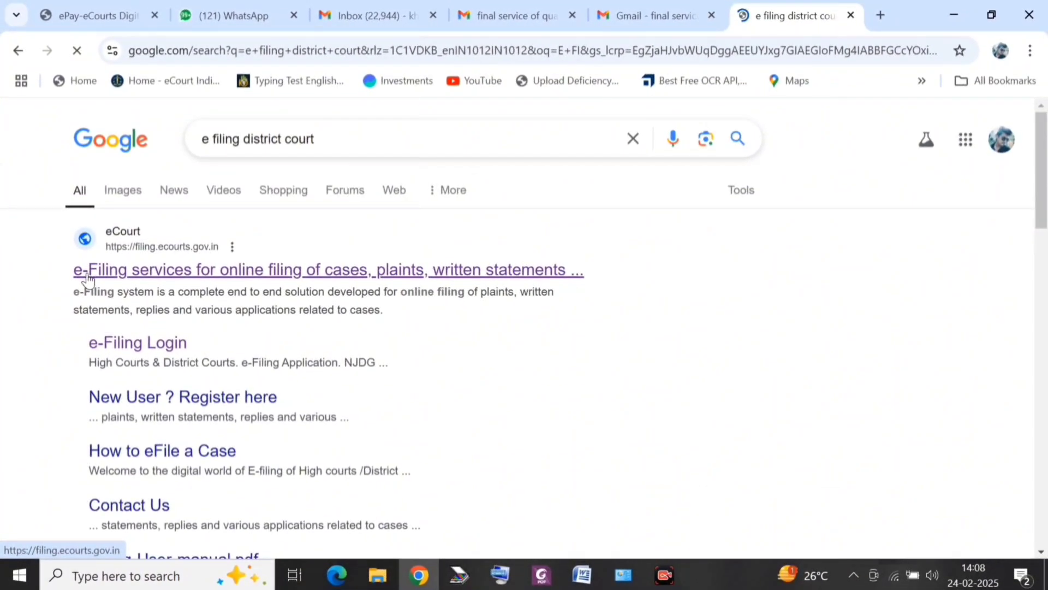
{"action": "left_click", "coordinate": [87, 275]}
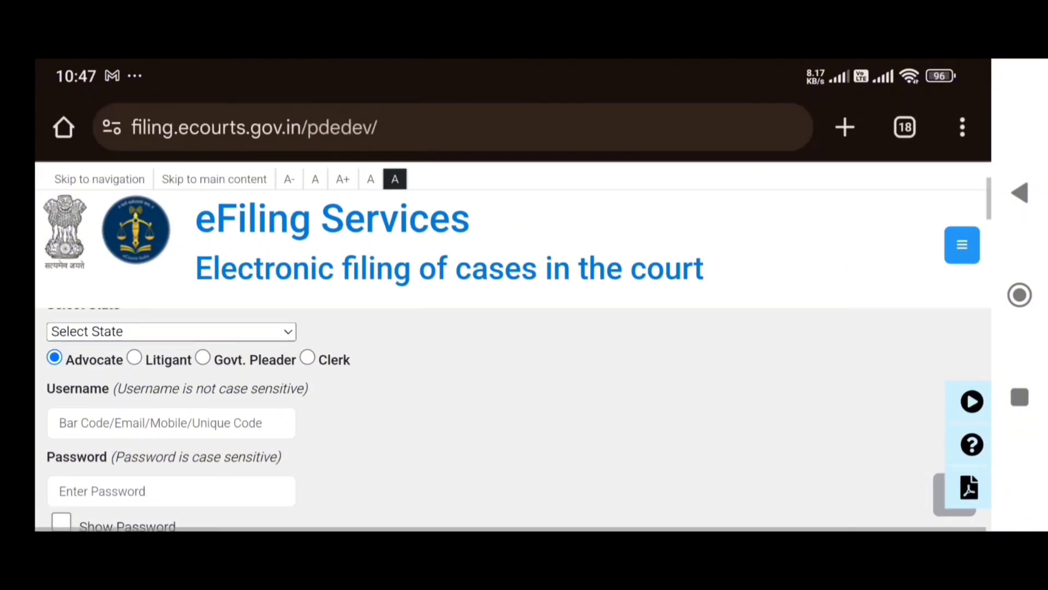
Step: Select Delhi as the state on the eFiling login page and continue to the dashboard
{"action": "scroll", "coordinate": [513, 349], "scroll_direction": "up", "scroll_amount": 1}
{"action": "scroll", "coordinate": [513, 350], "scroll_direction": "down", "scroll_amount": 3}
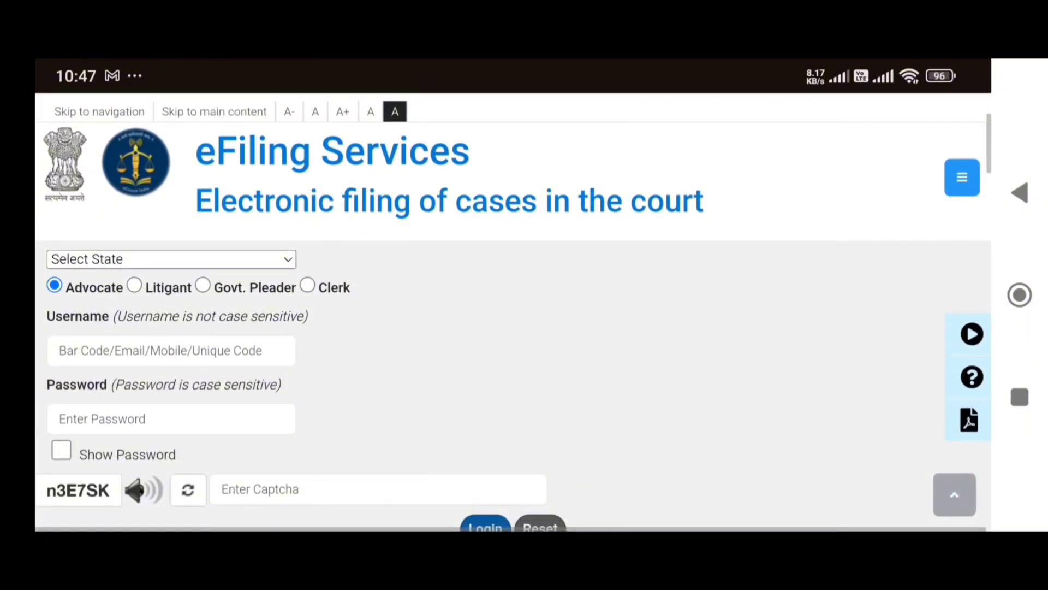
{"action": "left_click", "coordinate": [171, 259]}
{"action": "scroll", "coordinate": [513, 312], "scroll_direction": "down", "scroll_amount": 5}
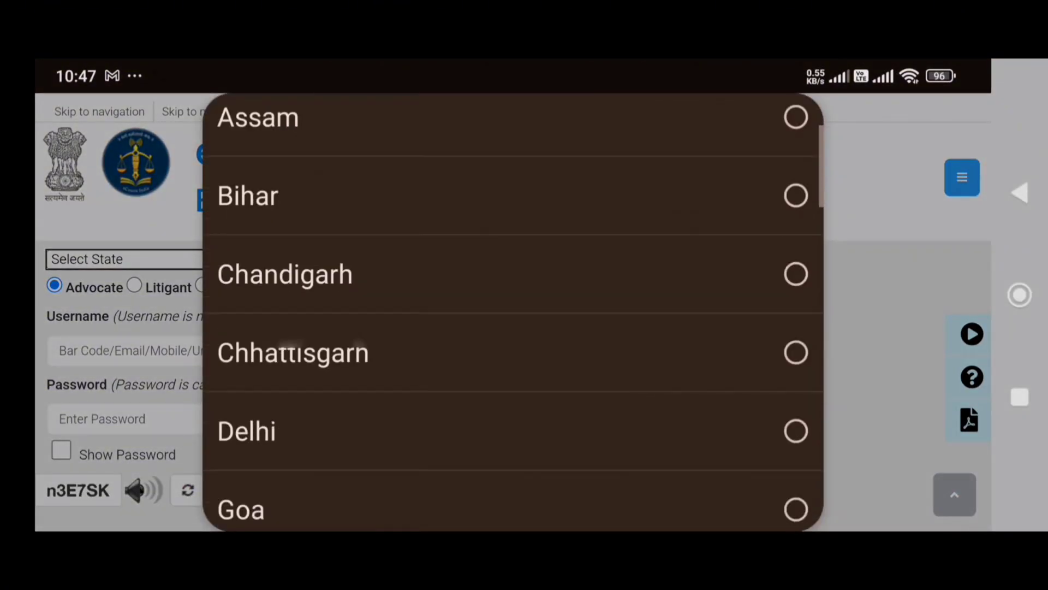
{"action": "left_click", "coordinate": [284, 231]}
{"action": "scroll", "coordinate": [513, 382], "scroll_direction": "down", "scroll_amount": 1}
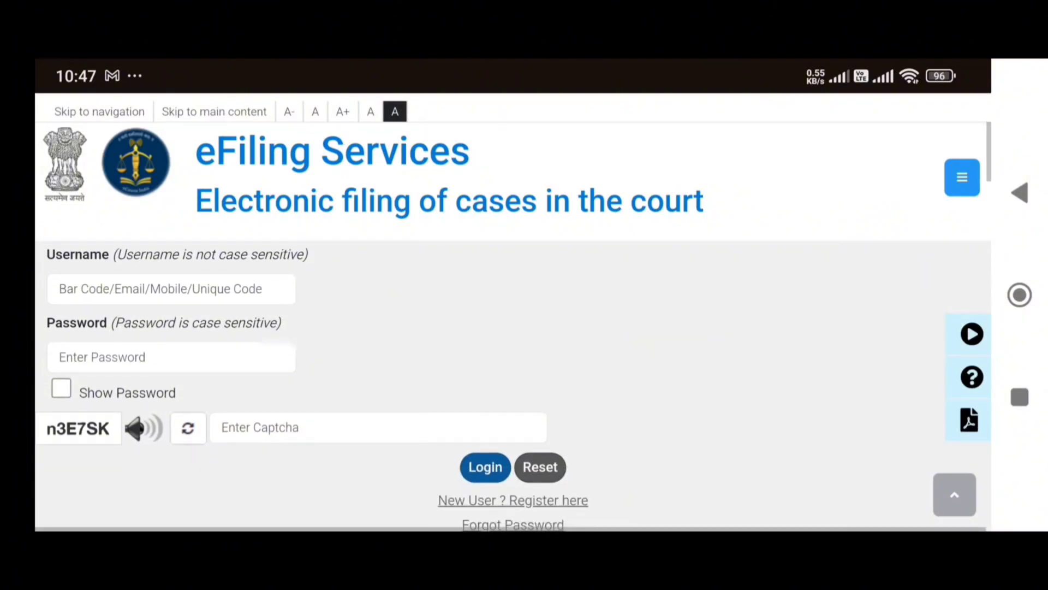
{"action": "left_click", "coordinate": [513, 499]}
{"action": "scroll", "coordinate": [513, 382], "scroll_direction": "up", "scroll_amount": 1}
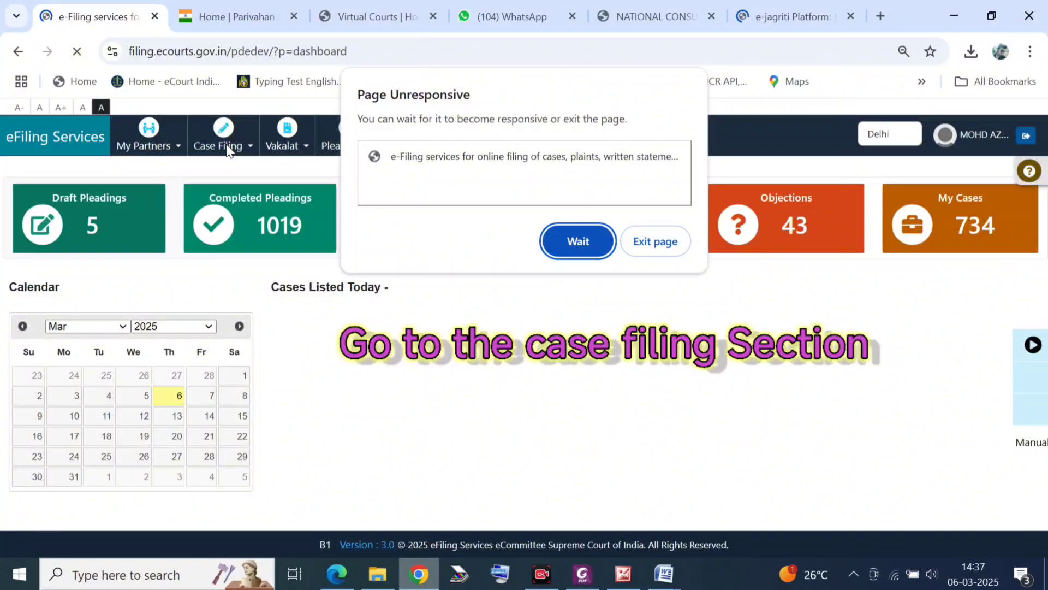
Step: Dismiss the unresponsive-page warning and start a New Case Filing from the Case Filing menu
{"action": "left_click", "coordinate": [228, 171]}
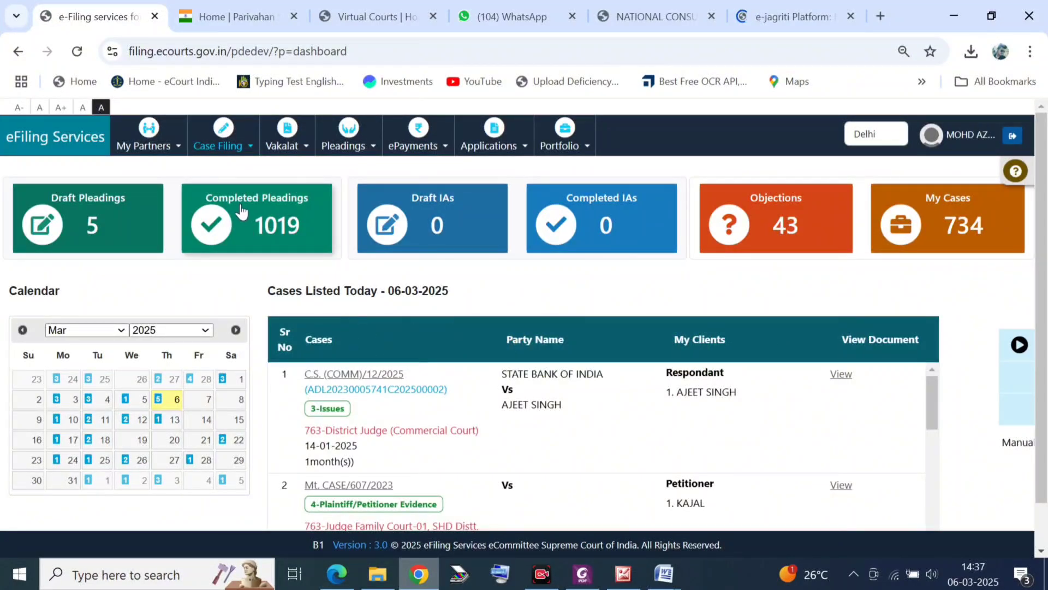
{"action": "left_click", "coordinate": [212, 149]}
{"action": "left_click", "coordinate": [228, 170]}
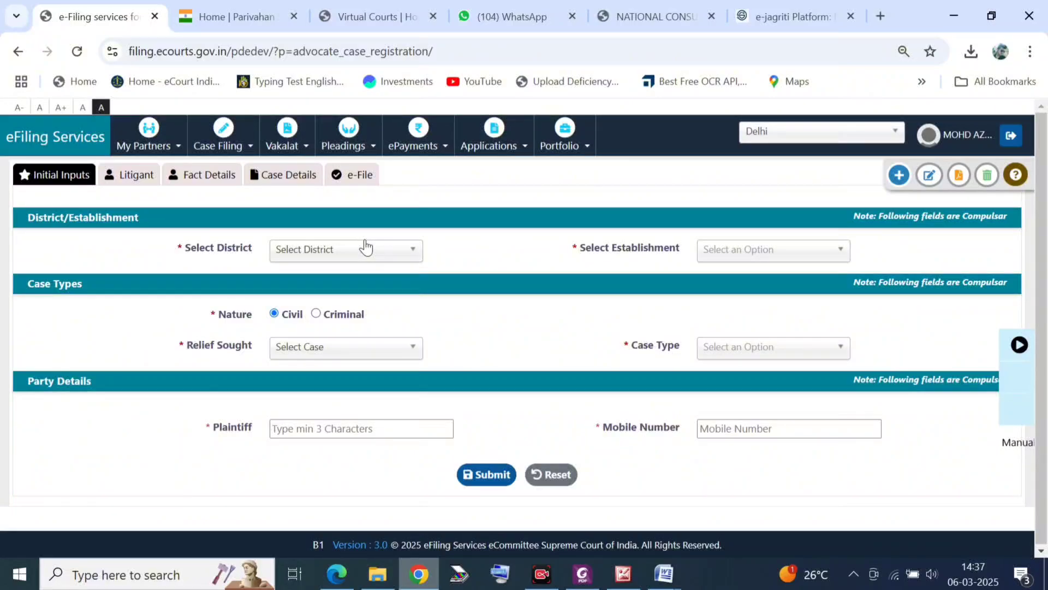
Step: Set district to Shahdara and establishment to Chief Metropolitan Magistrate, Shahdara, KKD
{"action": "left_click", "coordinate": [366, 247]}
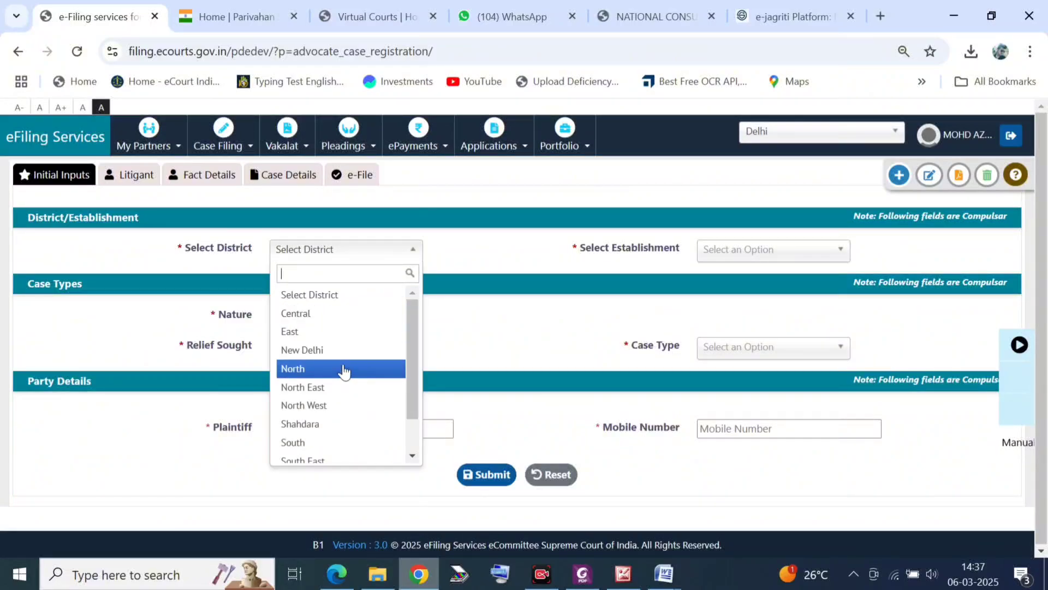
{"action": "key", "text": "ctrl+0"}
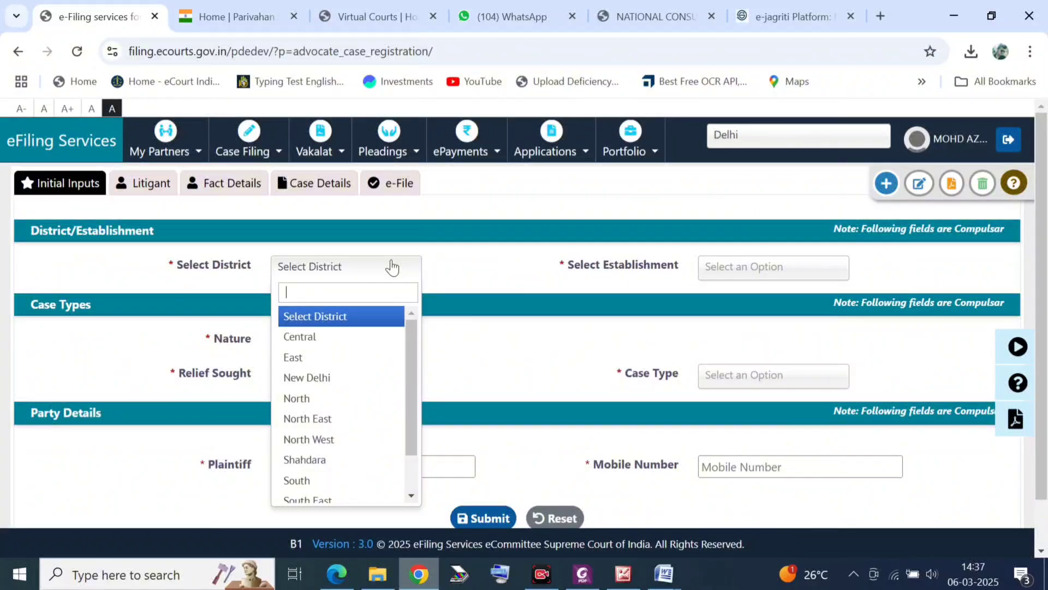
{"action": "key", "text": "Down"}
{"action": "key", "text": "Down"}
{"action": "key", "text": "Down"}
{"action": "key", "text": "Down"}
{"action": "key", "text": "Down"}
{"action": "key", "text": "Down"}
{"action": "key", "text": "Down"}
{"action": "key", "text": "Return"}
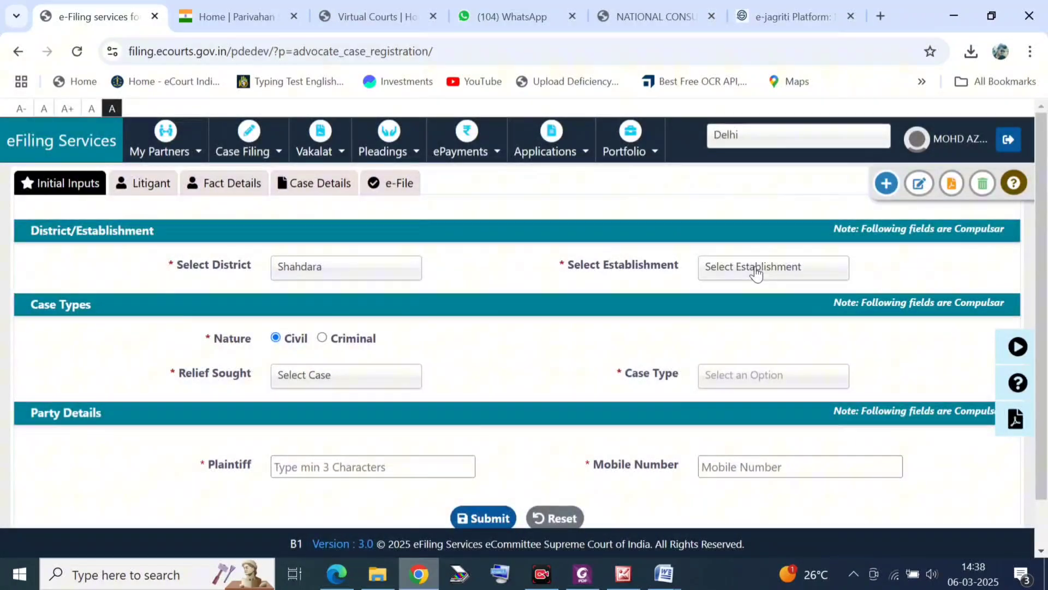
{"action": "left_click", "coordinate": [756, 268]}
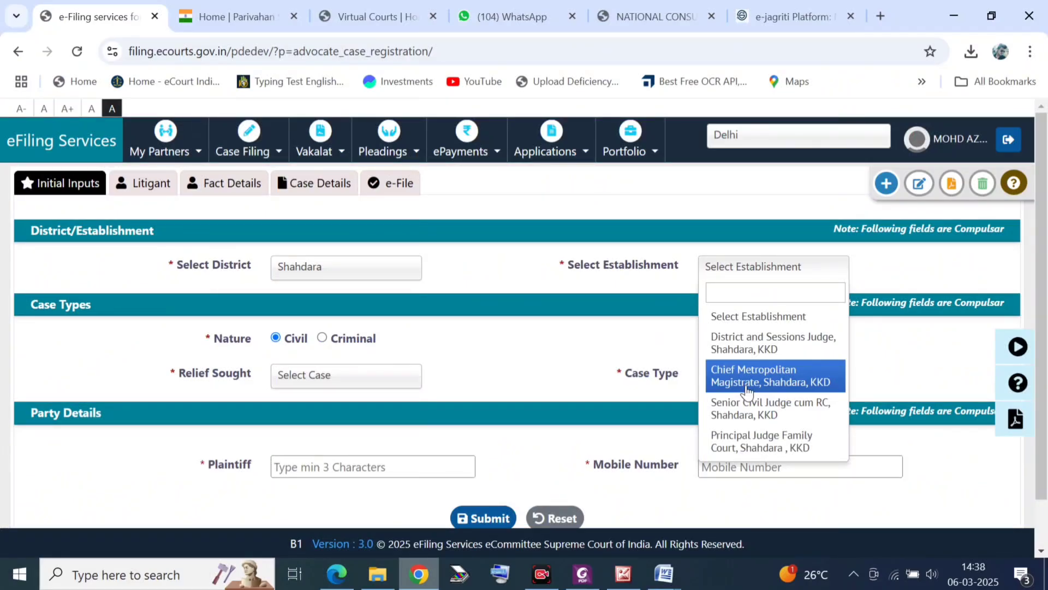
{"action": "left_click", "coordinate": [747, 389]}
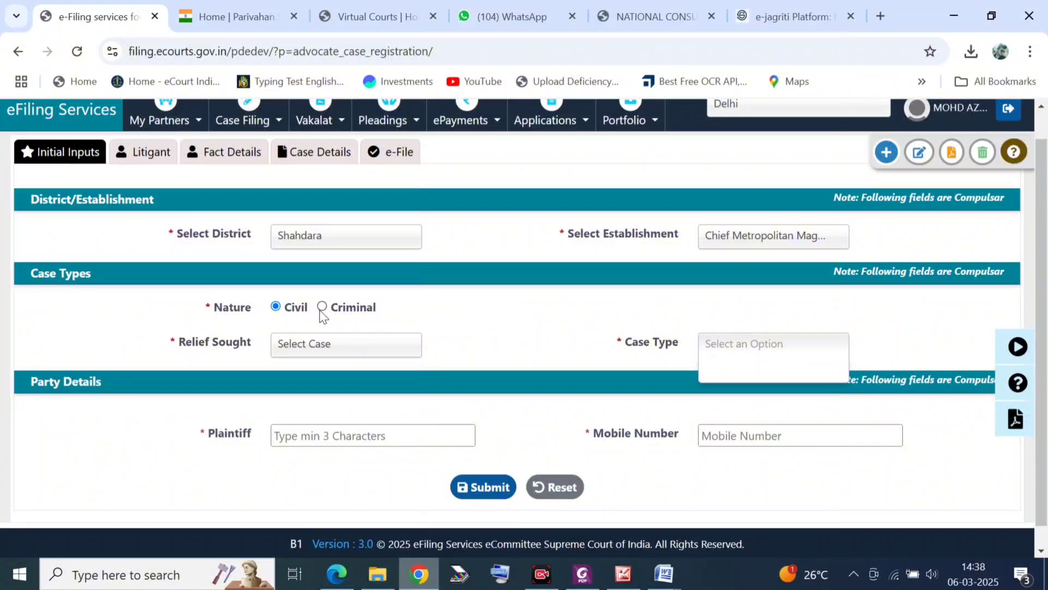
Step: Mark the case Criminal, with Bail as relief sought and Regular Bail as case type
{"action": "left_click", "coordinate": [322, 308]}
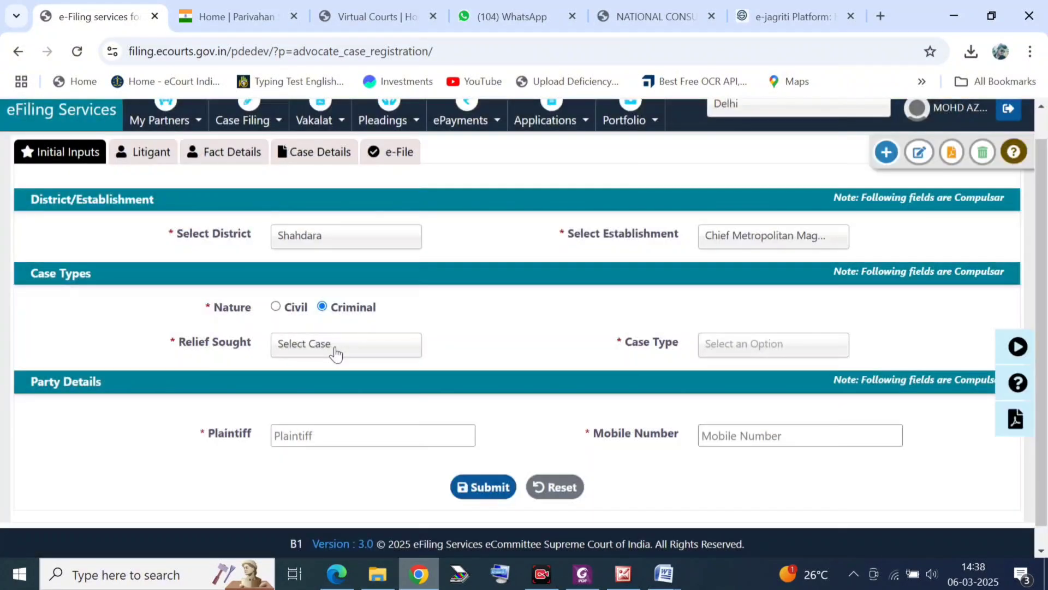
{"action": "left_click", "coordinate": [335, 349]}
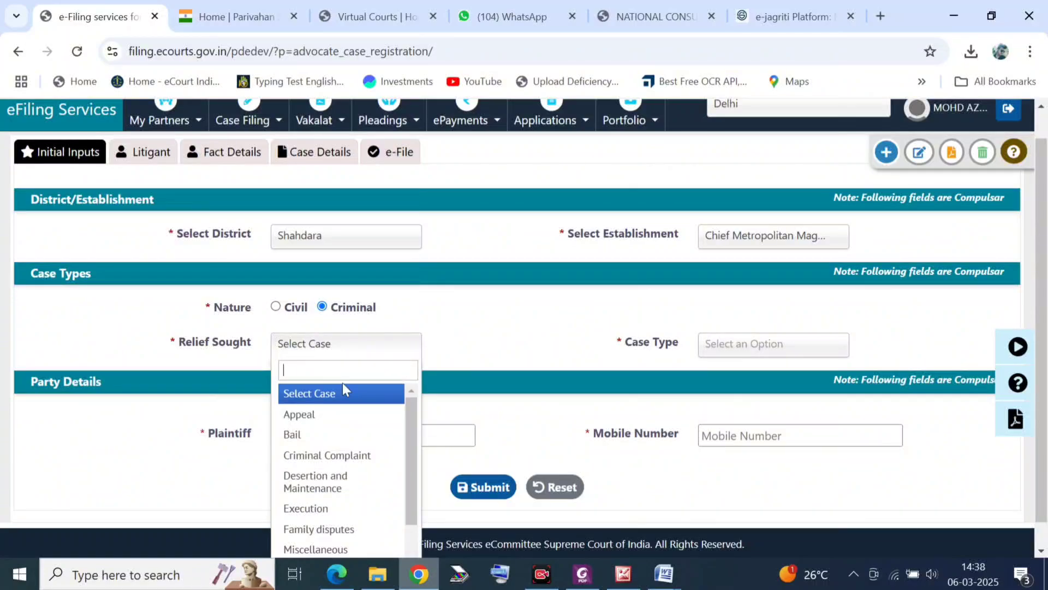
{"action": "scroll", "coordinate": [342, 382], "scroll_direction": "down", "scroll_amount": 1}
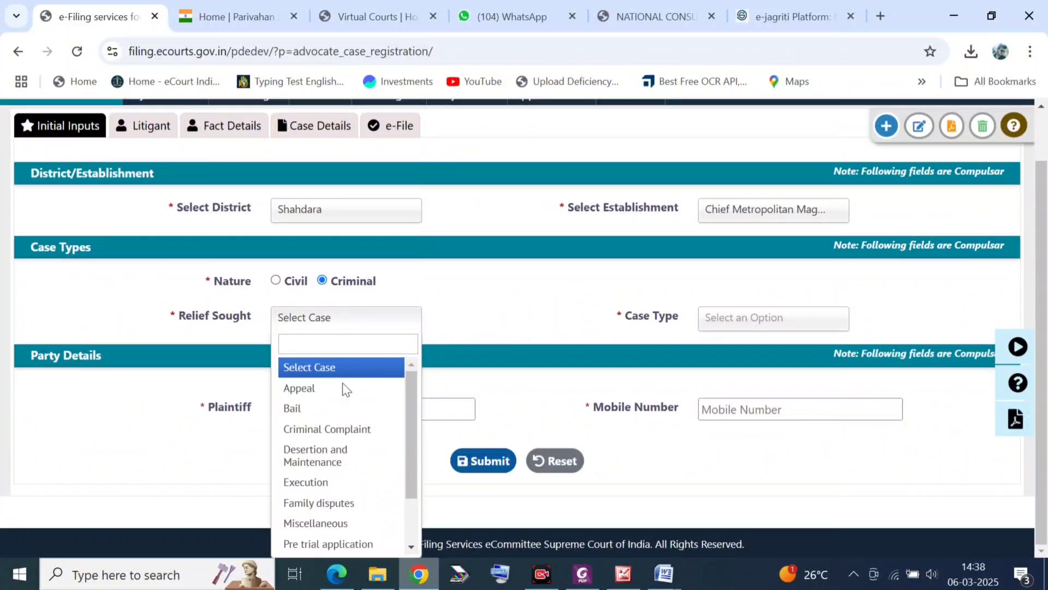
{"action": "left_click", "coordinate": [307, 410]}
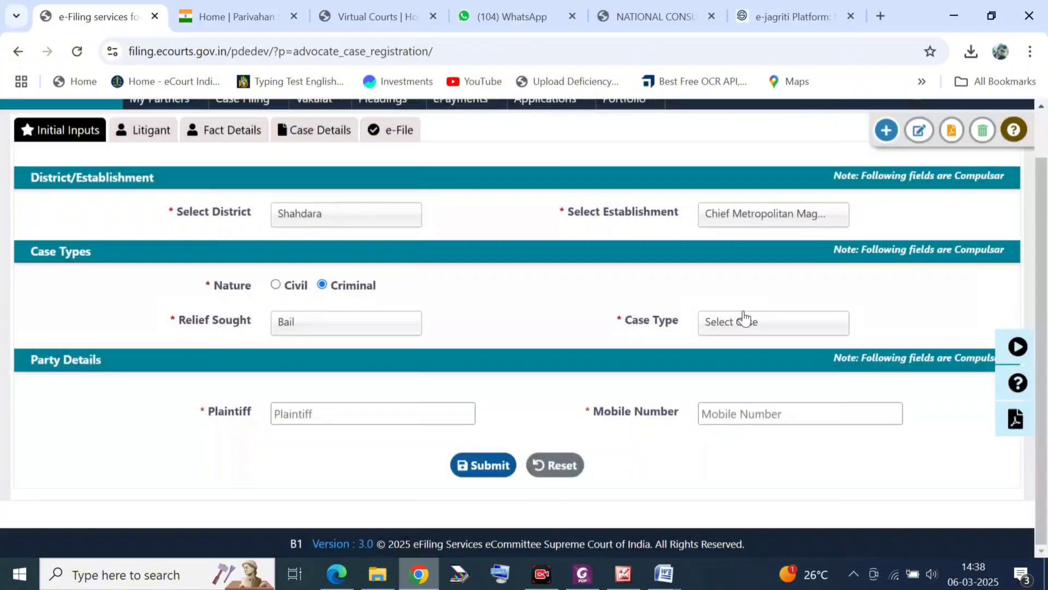
{"action": "left_click", "coordinate": [746, 322]}
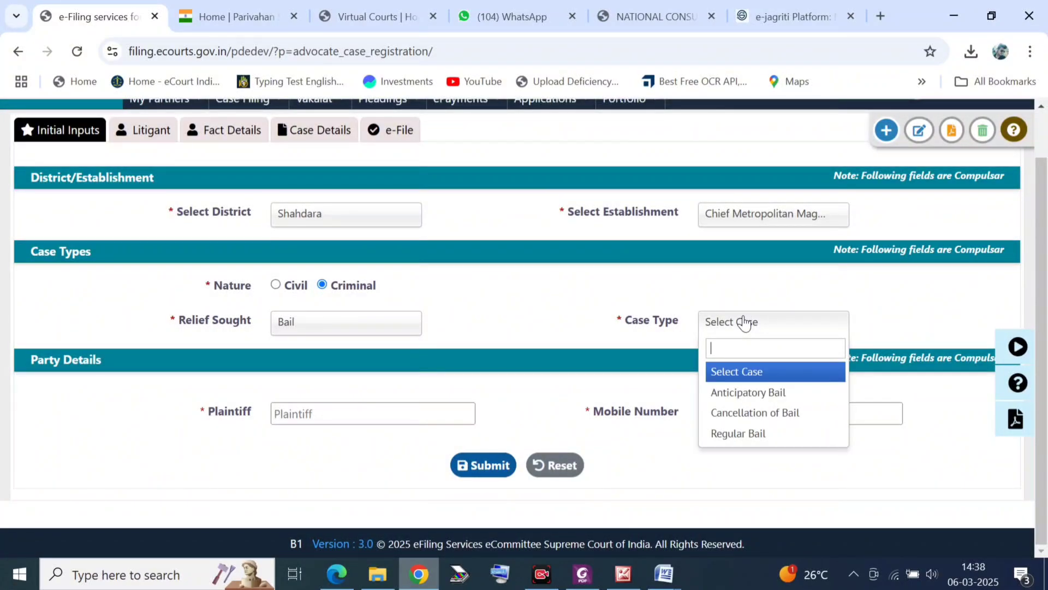
{"action": "left_click", "coordinate": [751, 435]}
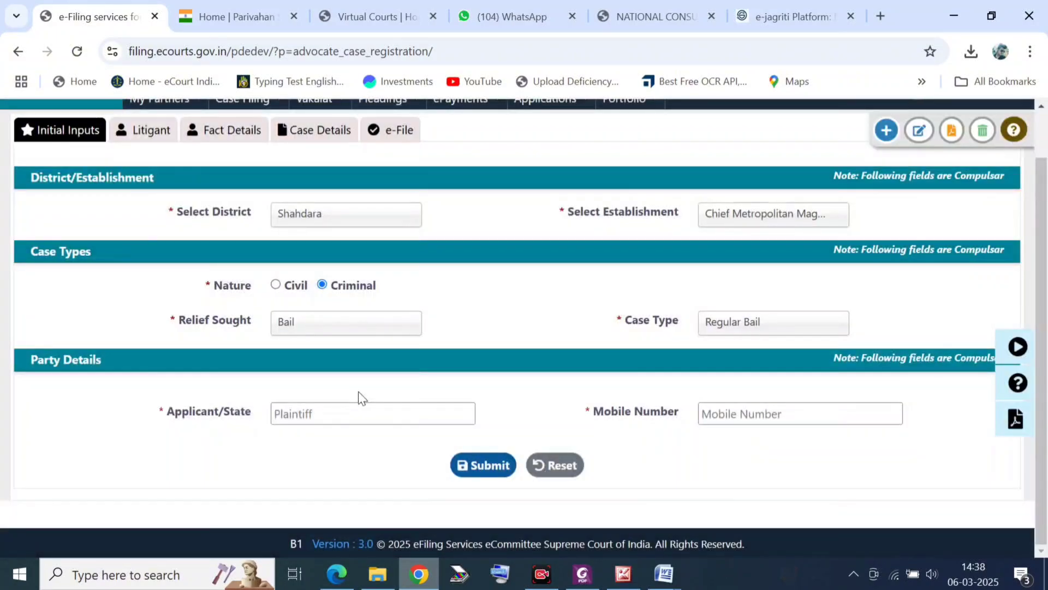
Step: Enter the applicant's name and mobile number, then submit the Initial Inputs
{"action": "left_click", "coordinate": [348, 407]}
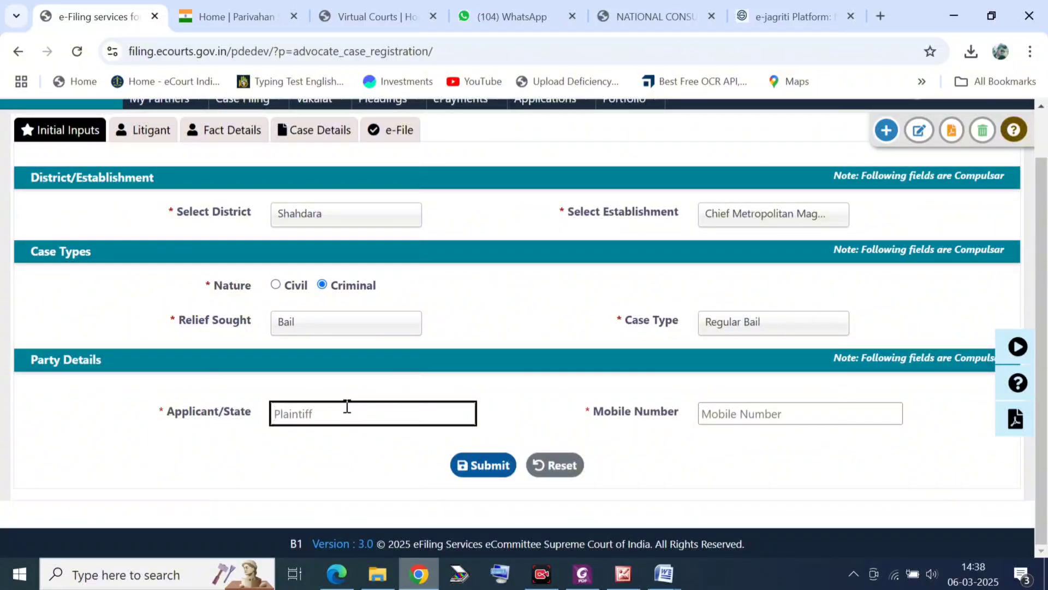
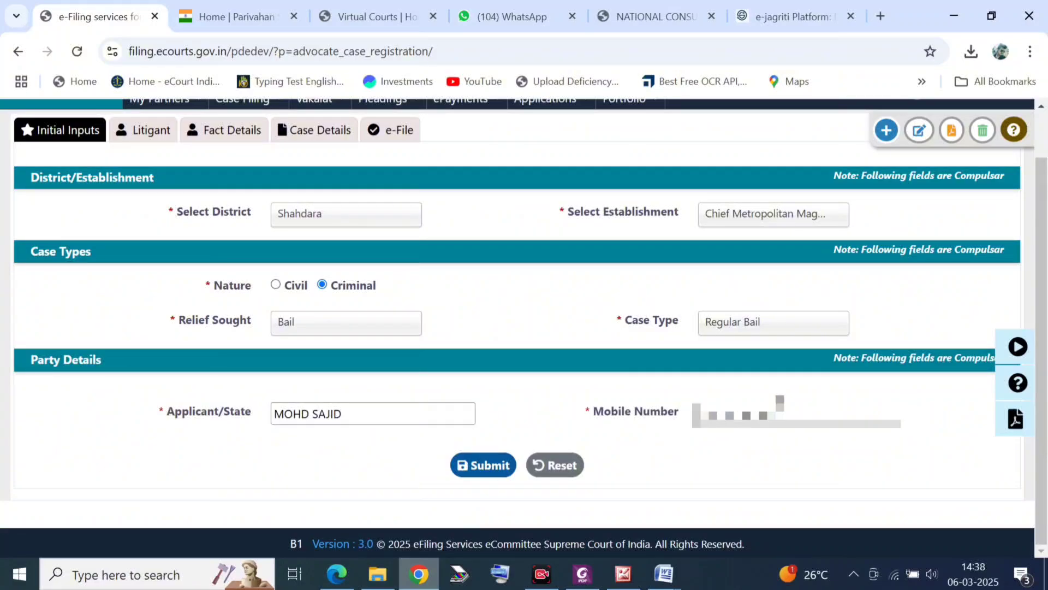
{"action": "key", "text": "Tab"}
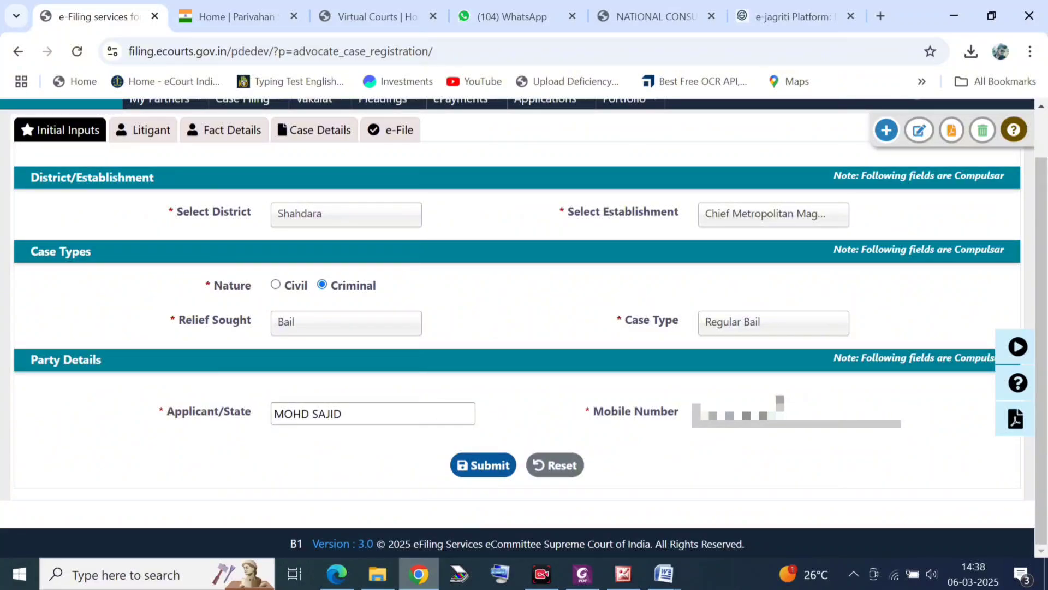
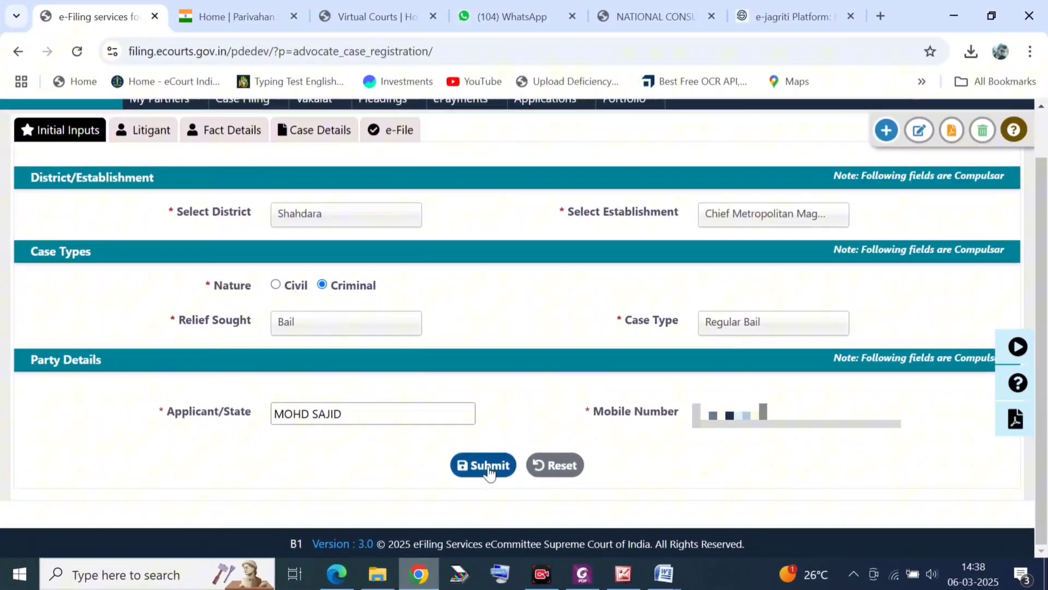
{"action": "left_click", "coordinate": [490, 468]}
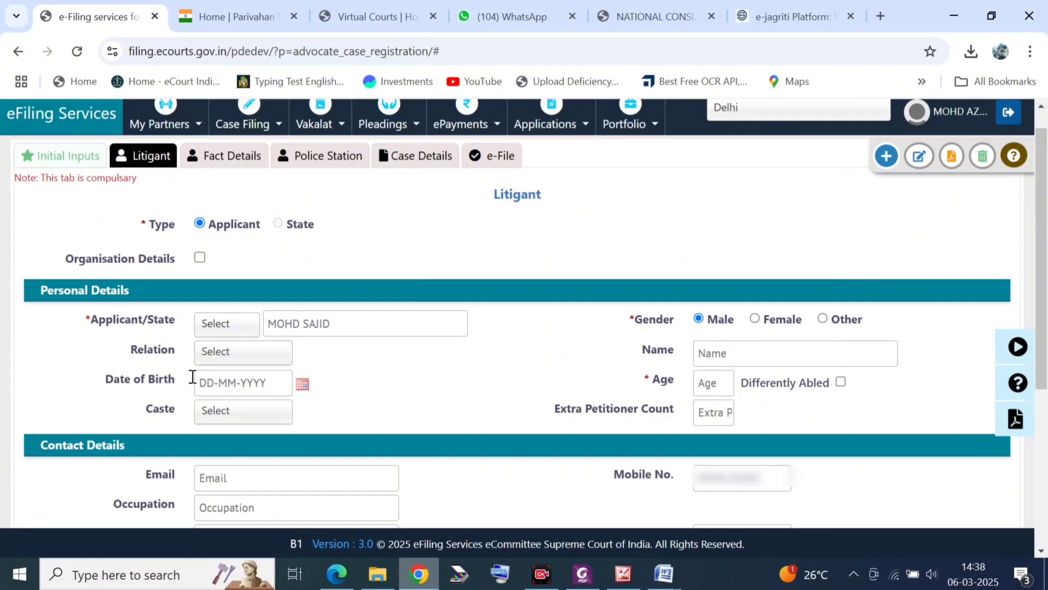
Step: Choose Father as the relation and enter the father's name
{"action": "left_click", "coordinate": [223, 355]}
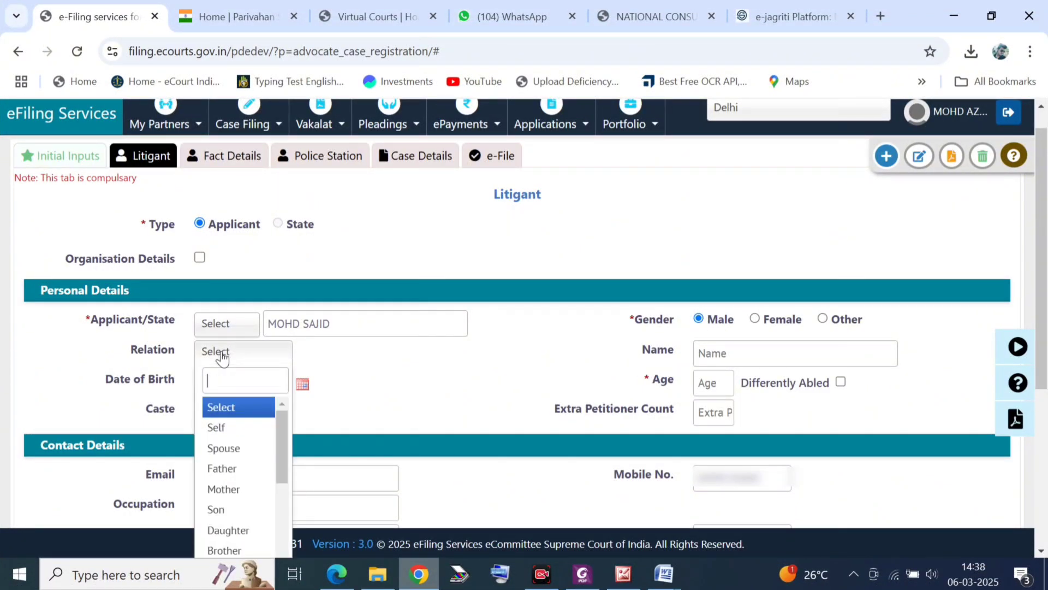
{"action": "type", "text": "F"}
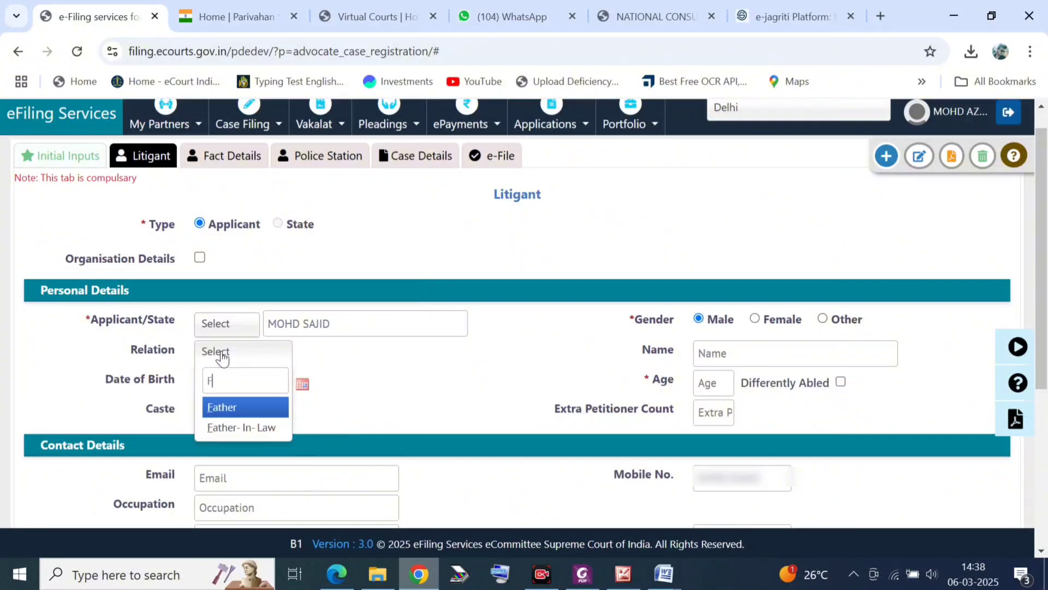
{"action": "key", "text": "Return"}
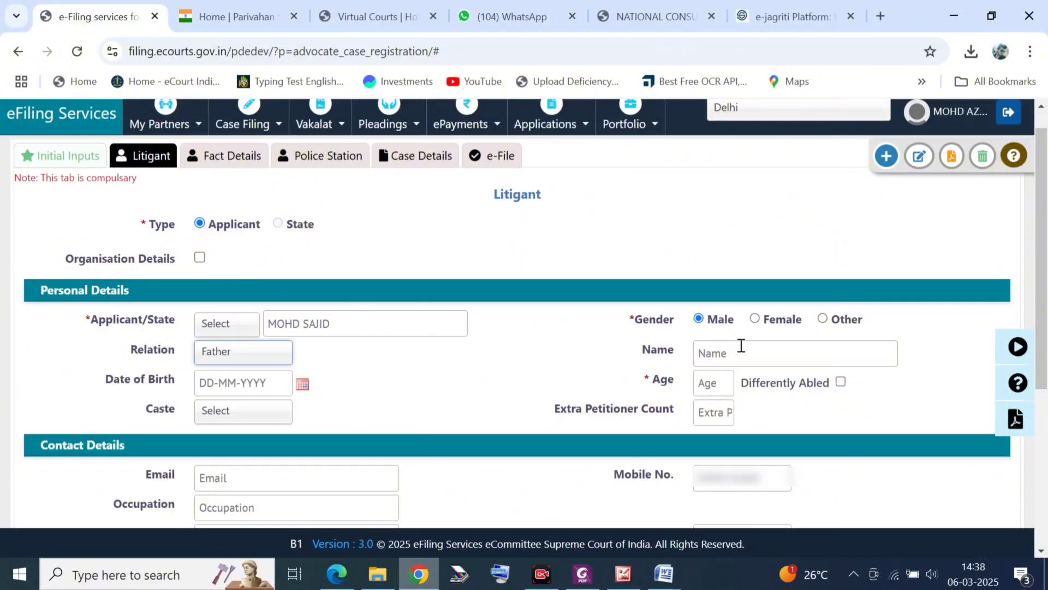
{"action": "left_click", "coordinate": [741, 354]}
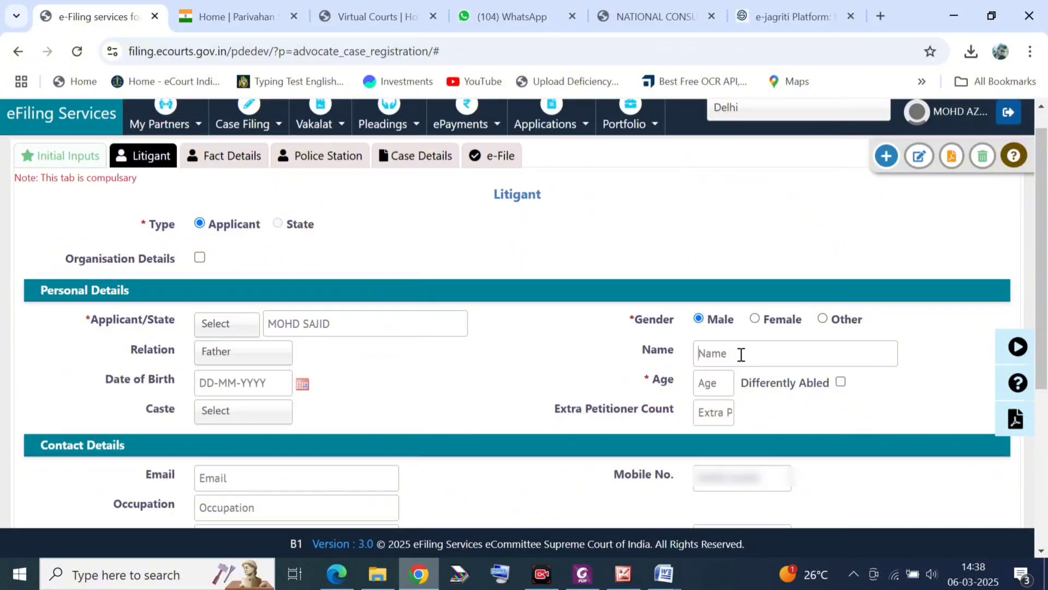
{"action": "left_click", "coordinate": [717, 374]}
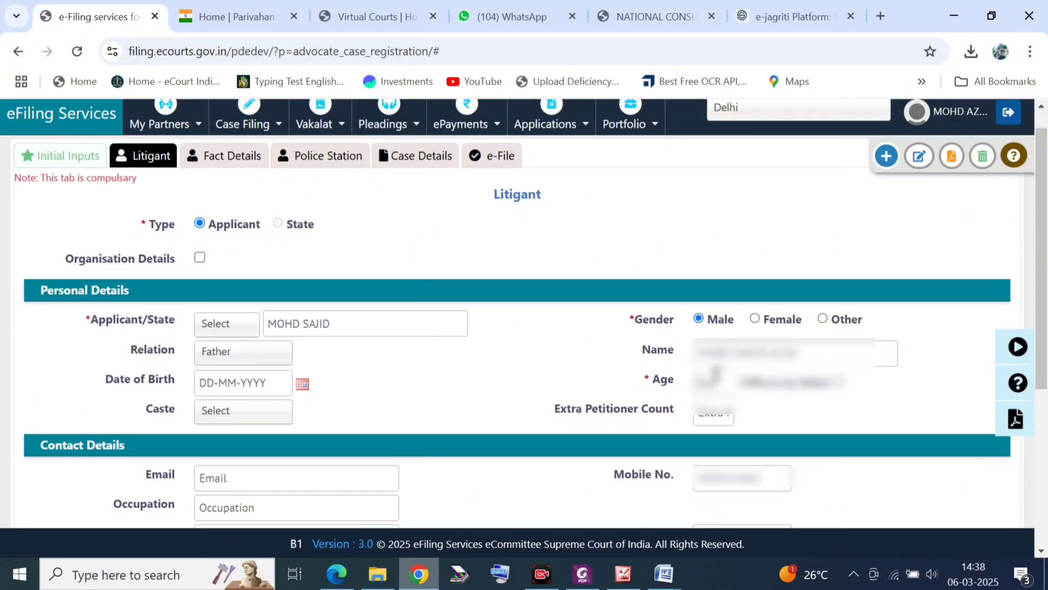
Step: Enter the applicant's street address and pin code
{"action": "scroll", "coordinate": [428, 363], "scroll_direction": "down", "scroll_amount": 2}
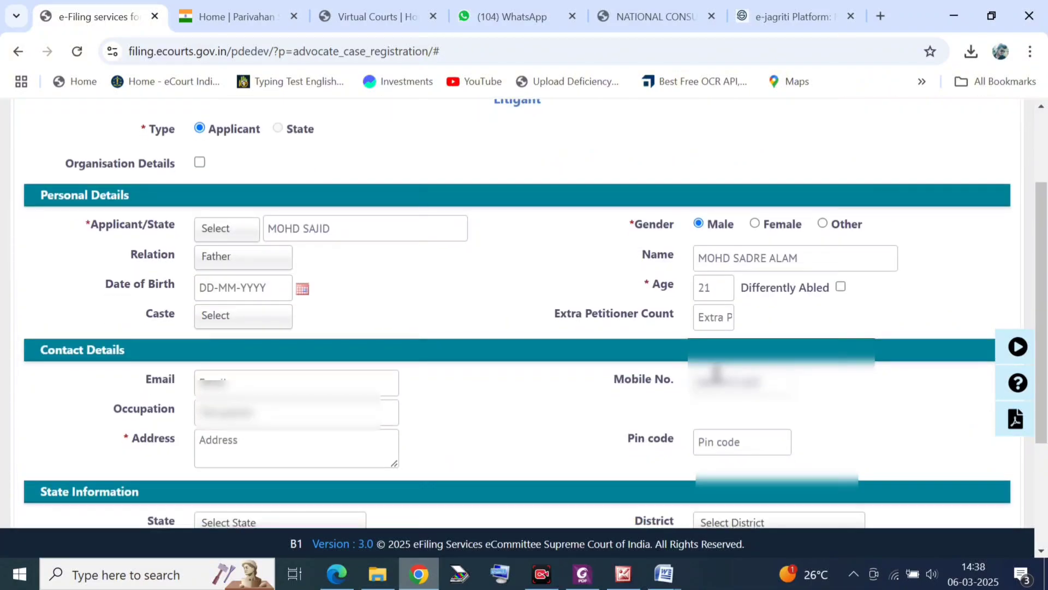
{"action": "scroll", "coordinate": [428, 363], "scroll_direction": "down", "scroll_amount": 1}
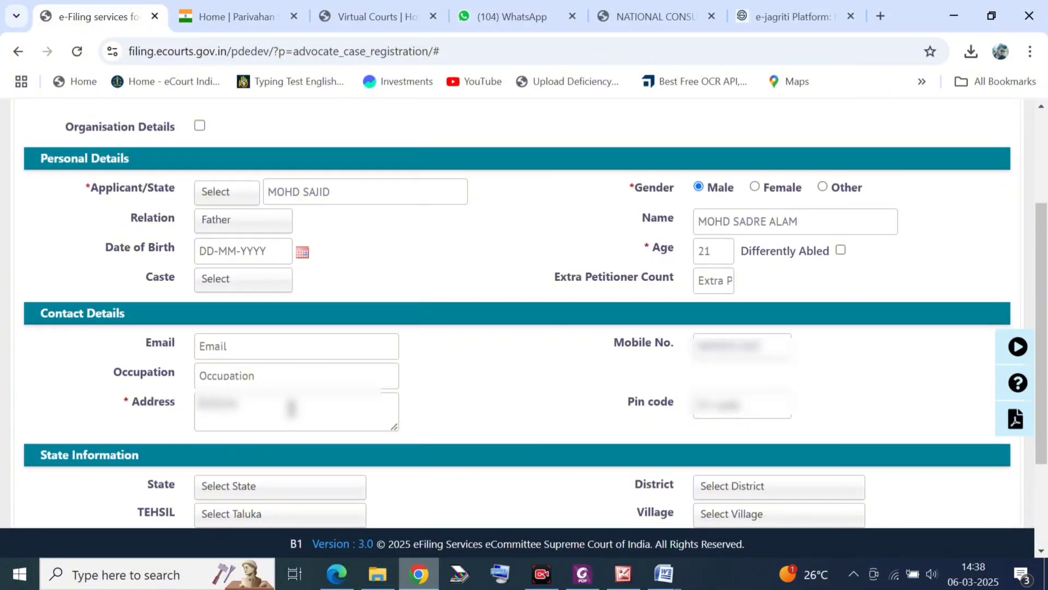
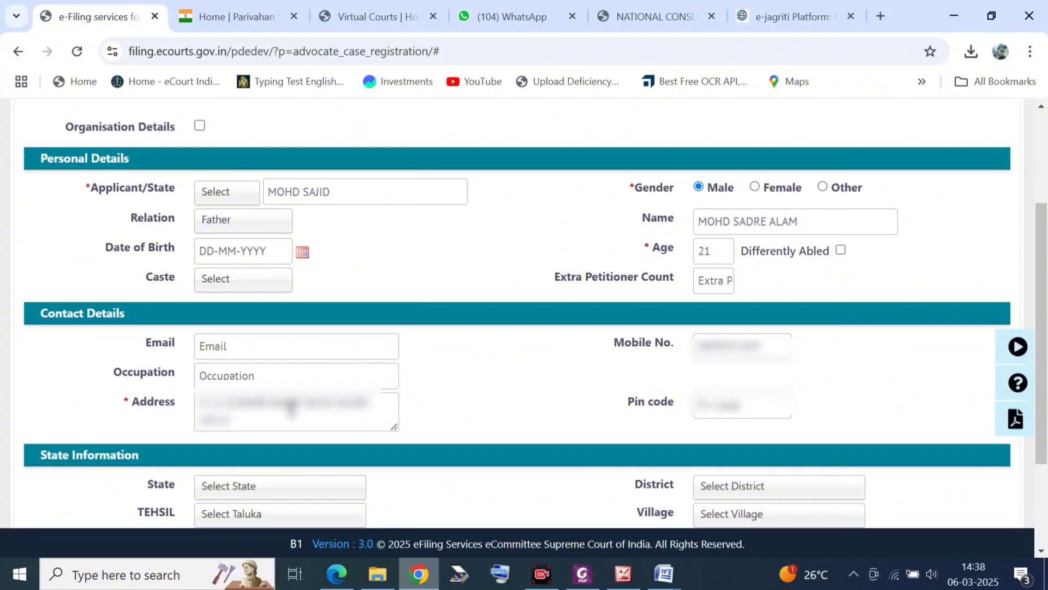
{"action": "key", "text": "ctrl+shift+Left"}
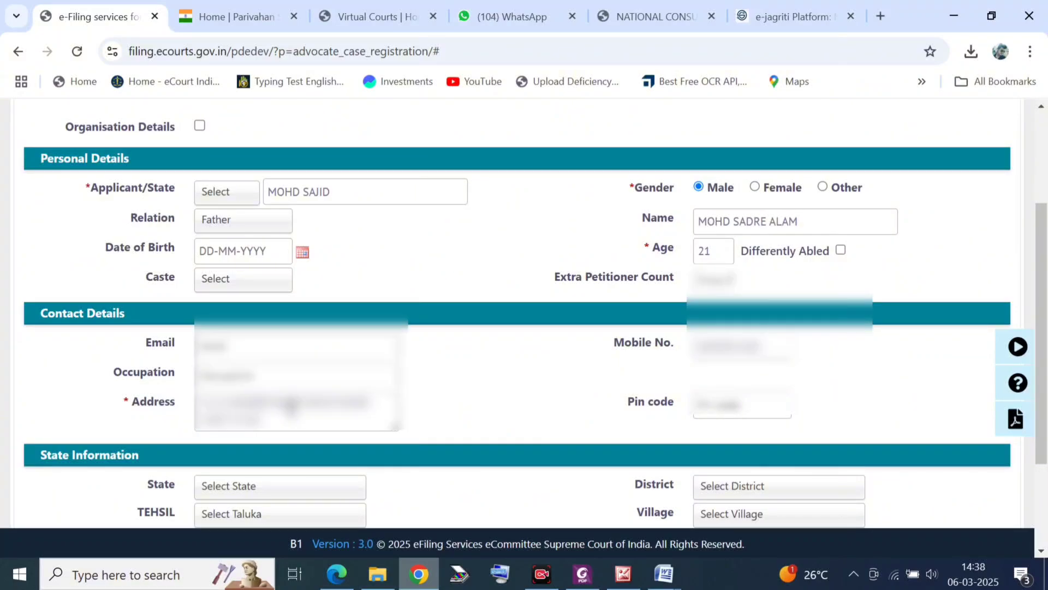
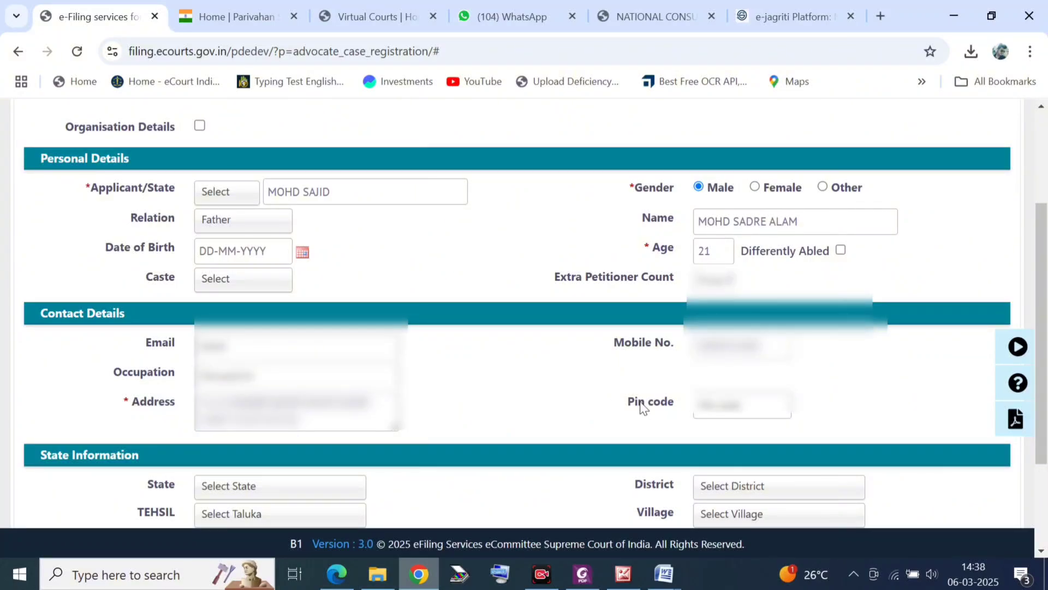
{"action": "left_click", "coordinate": [733, 396]}
{"action": "type", "text": "110053"}
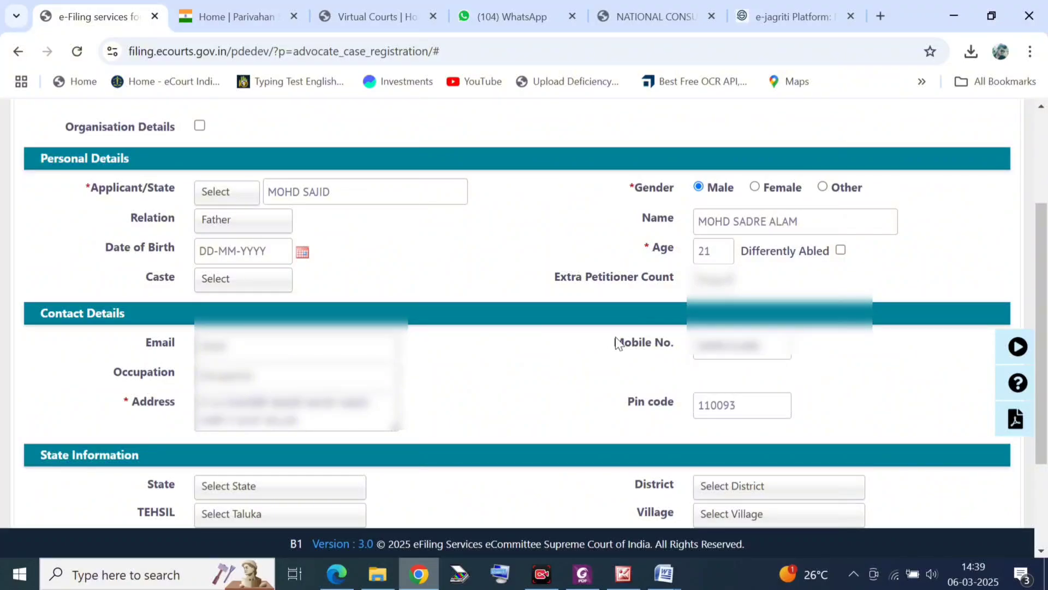
Step: Save the applicant's litigant details with Update
{"action": "scroll", "coordinate": [556, 420], "scroll_direction": "down", "scroll_amount": 1}
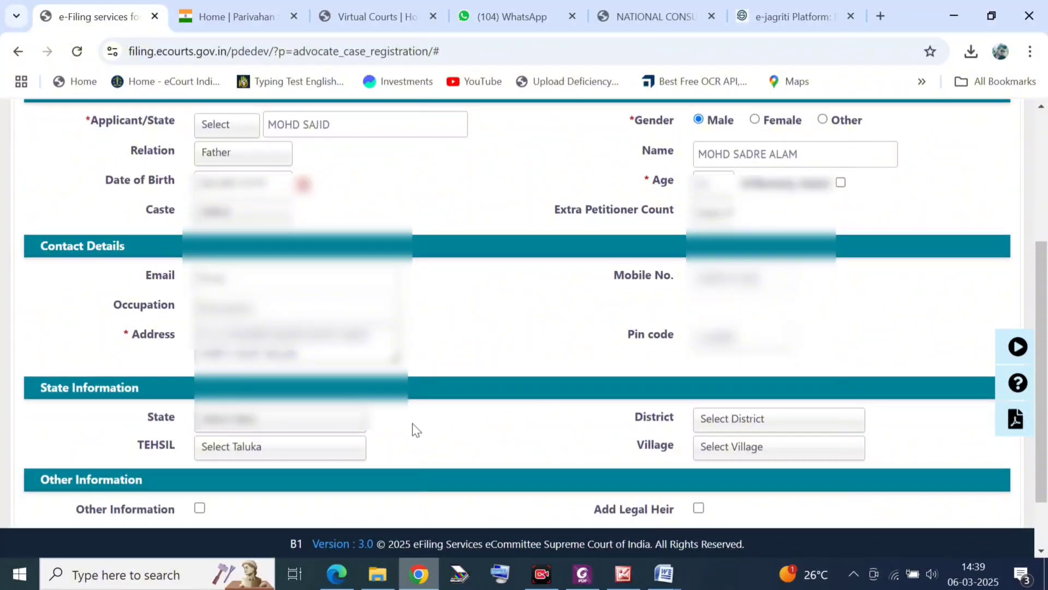
{"action": "scroll", "coordinate": [414, 429], "scroll_direction": "down", "scroll_amount": 1}
{"action": "left_click", "coordinate": [534, 478]}
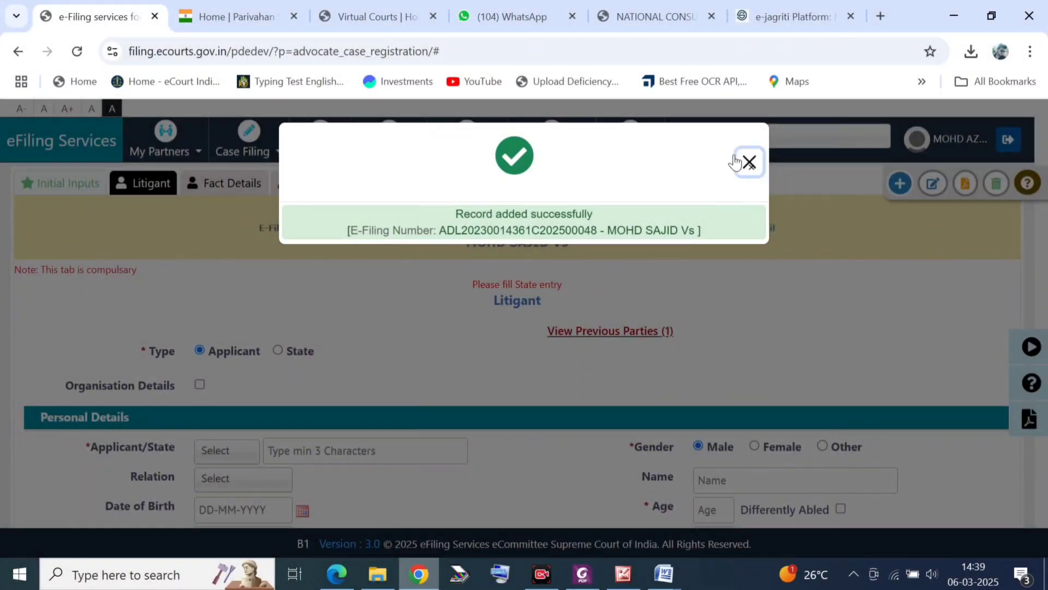
Step: Add a State-type party named THE STATE with address GOVT OF DELHI
{"action": "left_click", "coordinate": [746, 163]}
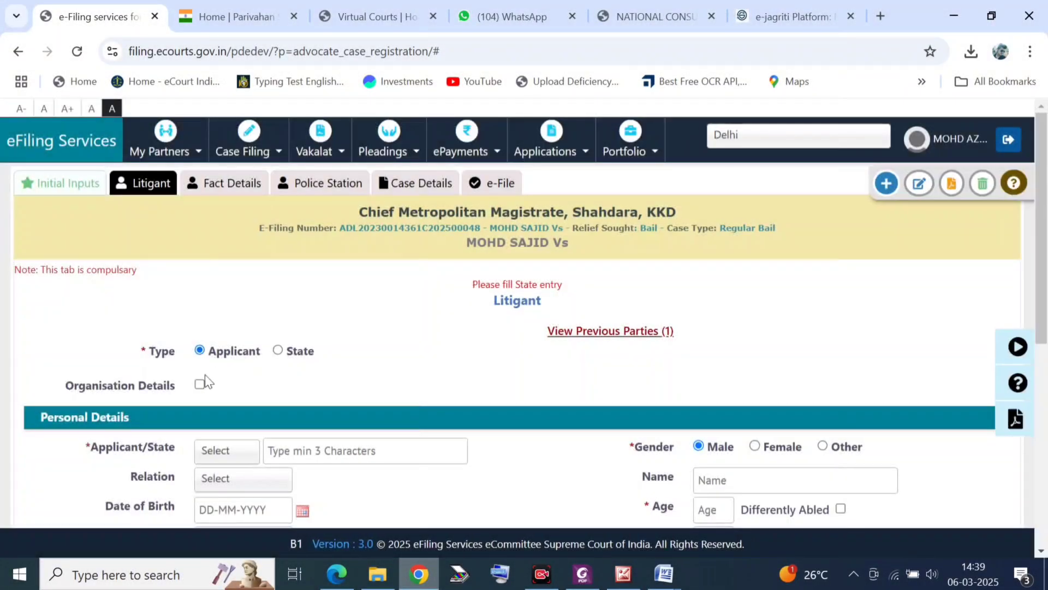
{"action": "left_click", "coordinate": [279, 350]}
{"action": "scroll", "coordinate": [278, 351], "scroll_direction": "down", "scroll_amount": 1}
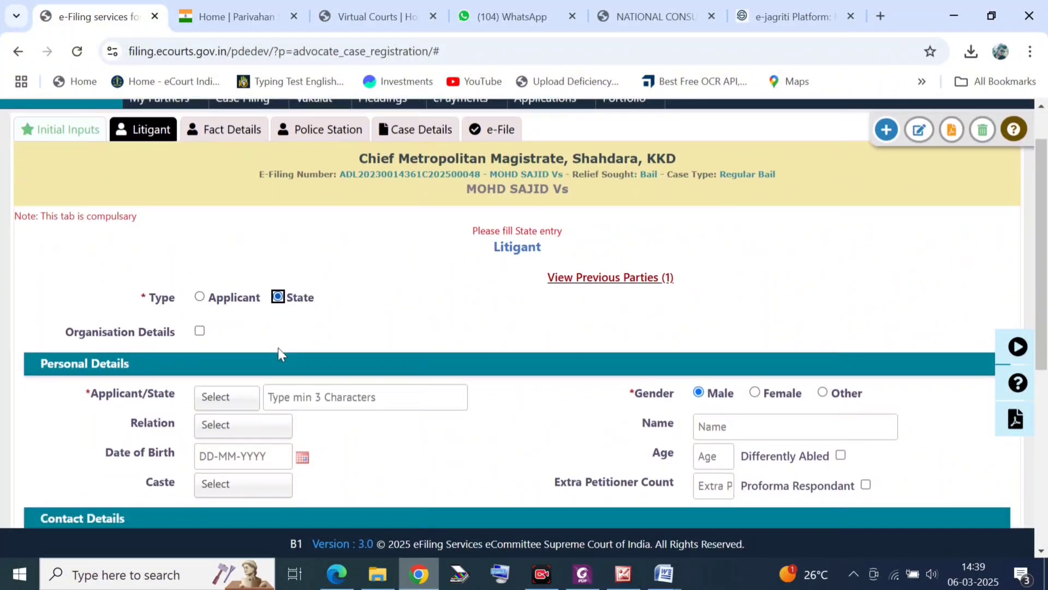
{"action": "left_click", "coordinate": [322, 382]}
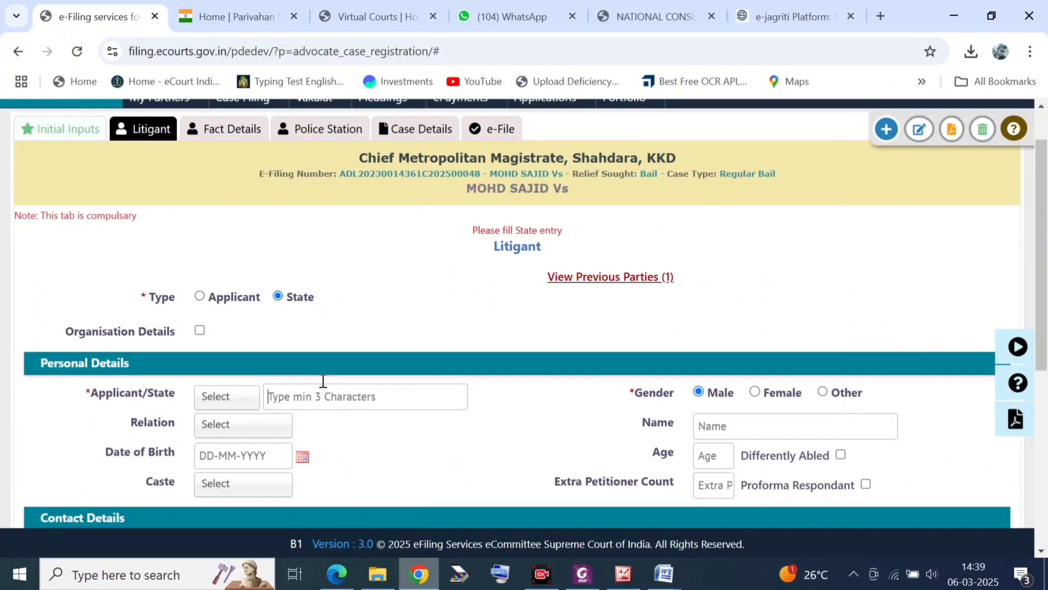
{"action": "type", "text": "THE STATE"}
{"action": "scroll", "coordinate": [322, 381], "scroll_direction": "down", "scroll_amount": 2}
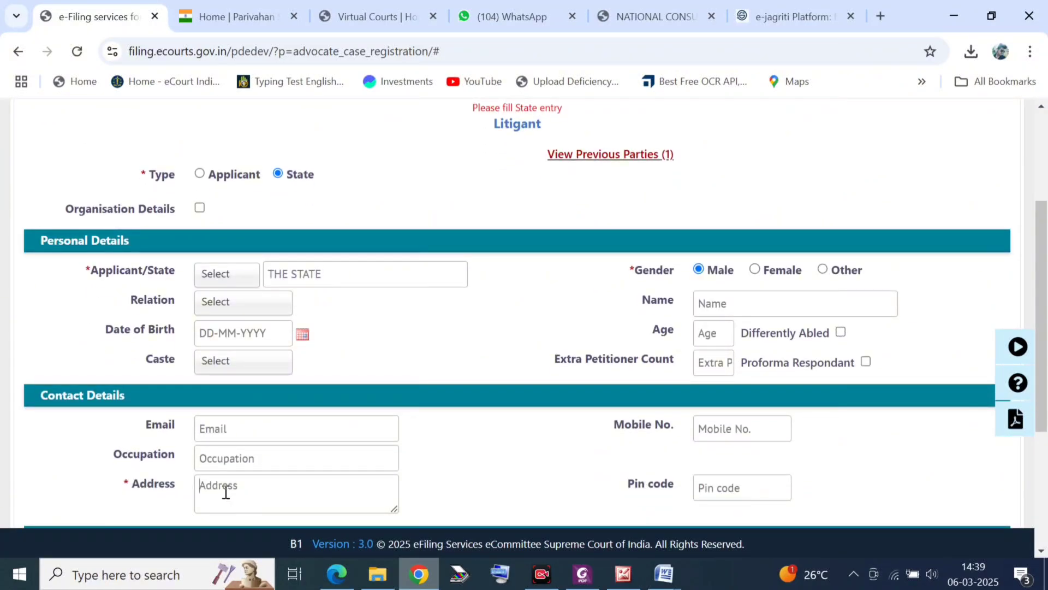
{"action": "type", "text": "GOVT OF NCT"}
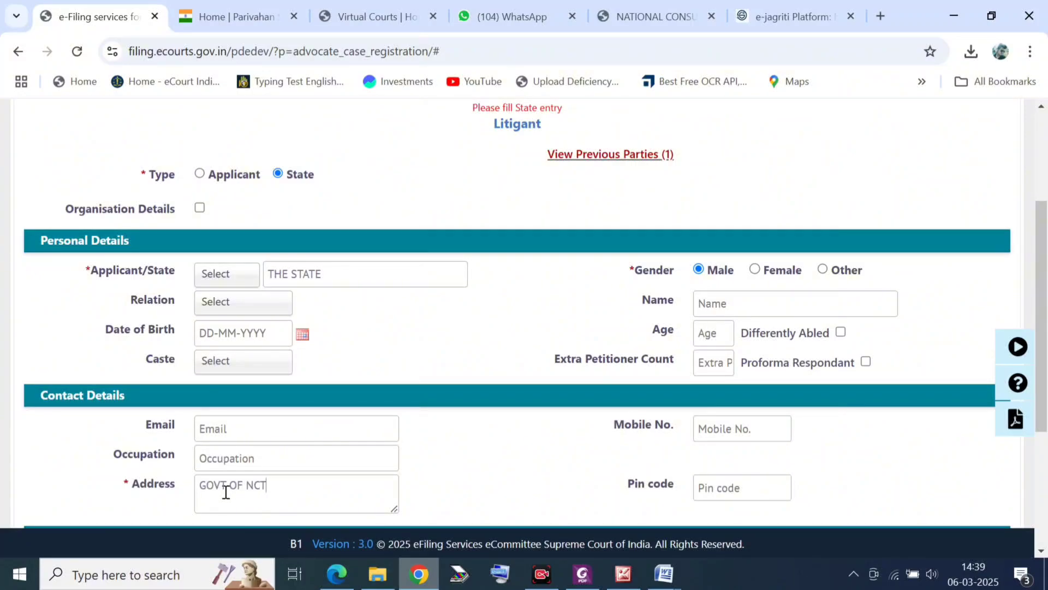
{"action": "type", "text": "OF DELHI"}
Step: Mark THE STATE as organisation type State Government Corporations - 2002 and save the party
{"action": "scroll", "coordinate": [226, 491], "scroll_direction": "down", "scroll_amount": 1}
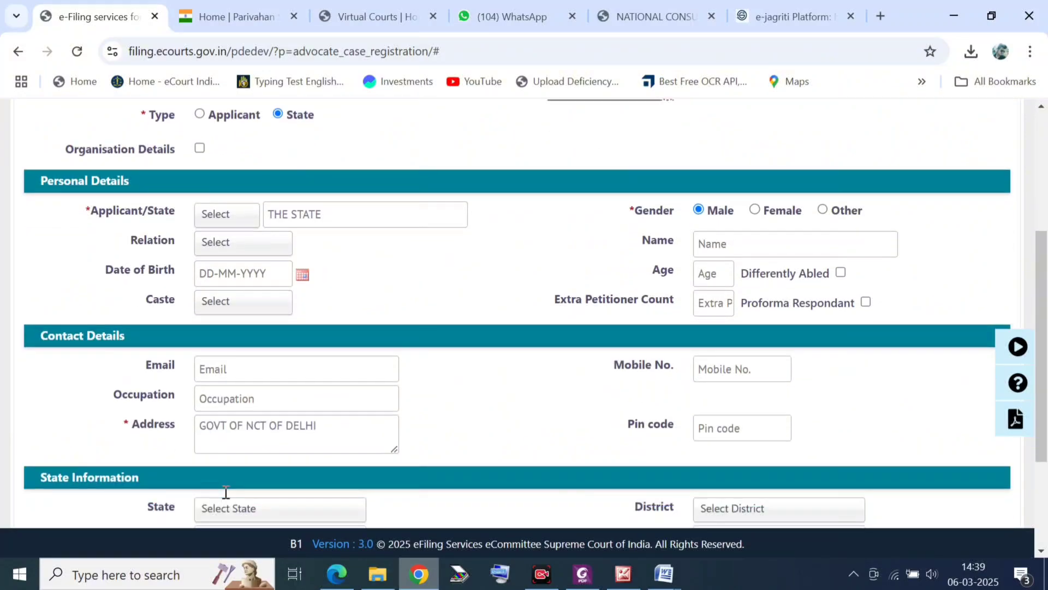
{"action": "scroll", "coordinate": [508, 431], "scroll_direction": "down", "scroll_amount": 2}
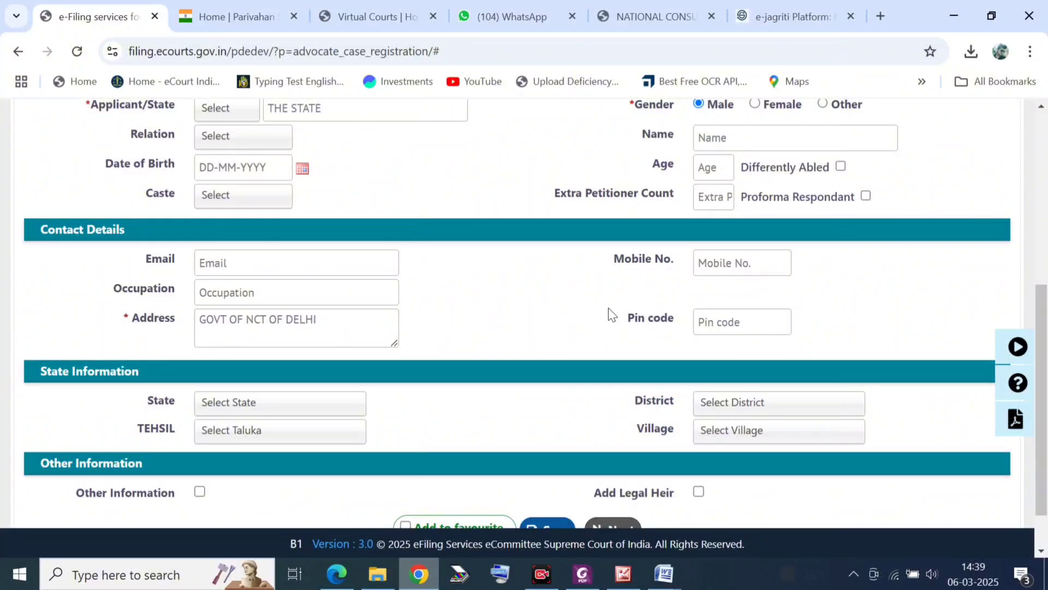
{"action": "scroll", "coordinate": [609, 312], "scroll_direction": "up", "scroll_amount": 1}
{"action": "scroll", "coordinate": [608, 311], "scroll_direction": "down", "scroll_amount": 1}
{"action": "scroll", "coordinate": [568, 421], "scroll_direction": "down", "scroll_amount": 2}
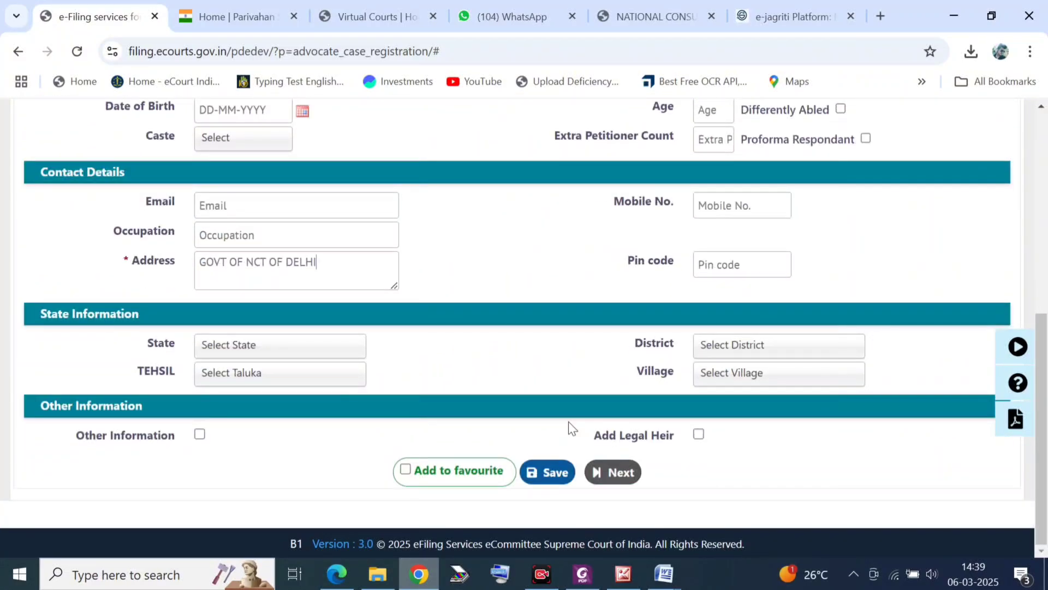
{"action": "scroll", "coordinate": [472, 350], "scroll_direction": "up", "scroll_amount": 3}
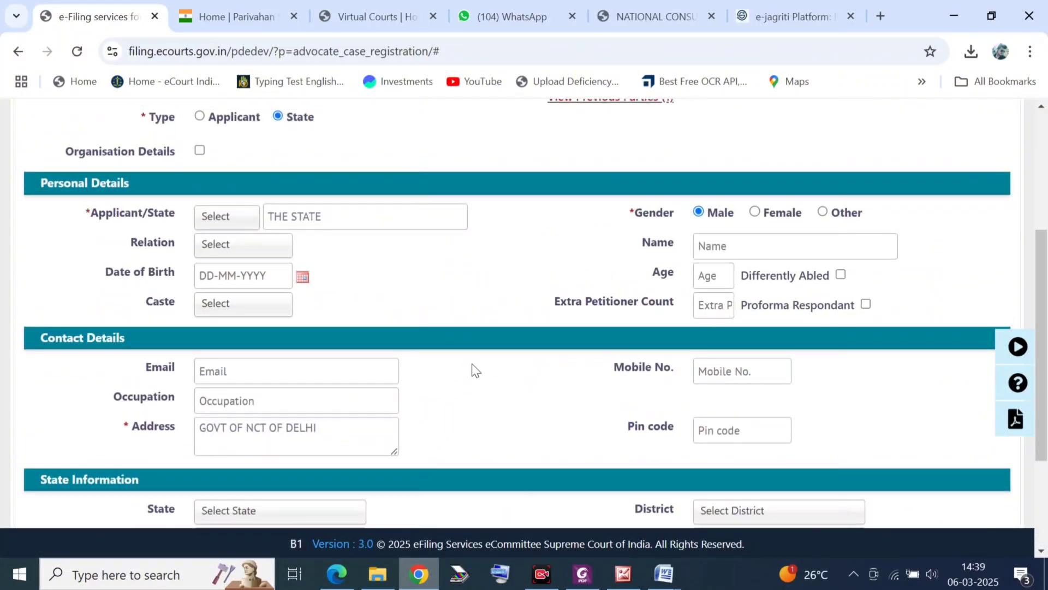
{"action": "left_click", "coordinate": [201, 152]}
{"action": "left_click", "coordinate": [775, 164]}
{"action": "type", "text": "STATE"}
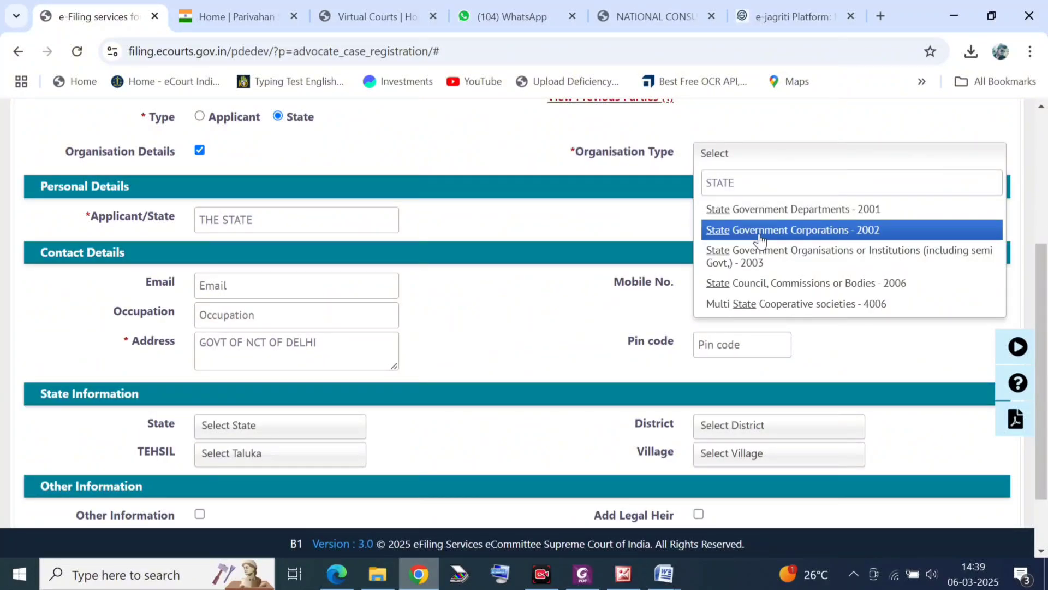
{"action": "left_click", "coordinate": [760, 239]}
{"action": "scroll", "coordinate": [393, 306], "scroll_direction": "down", "scroll_amount": 2}
{"action": "scroll", "coordinate": [393, 315], "scroll_direction": "up", "scroll_amount": 1}
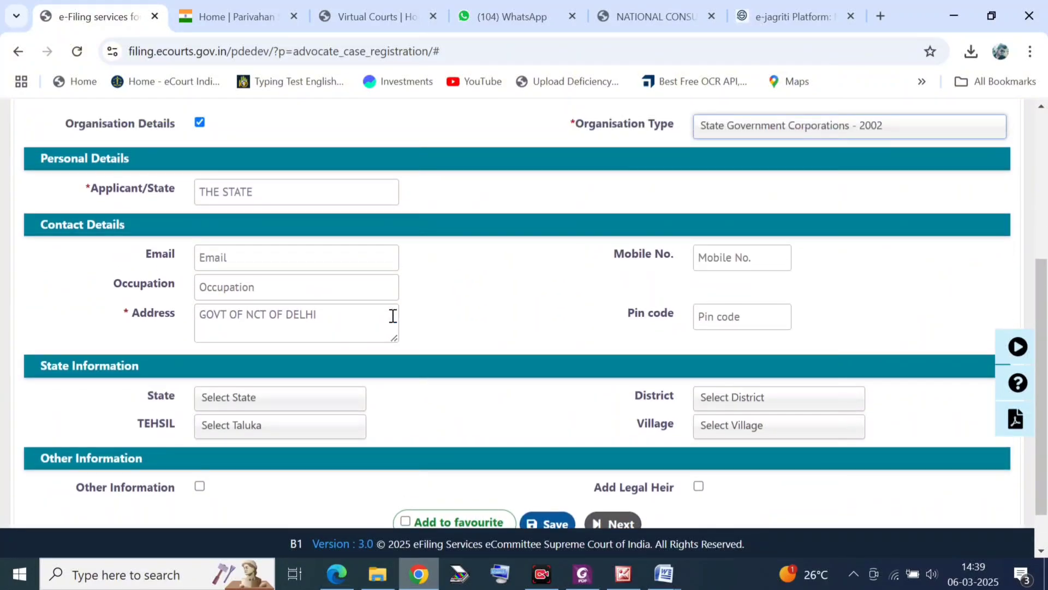
{"action": "scroll", "coordinate": [393, 315], "scroll_direction": "down", "scroll_amount": 1}
{"action": "scroll", "coordinate": [398, 327], "scroll_direction": "up", "scroll_amount": 1}
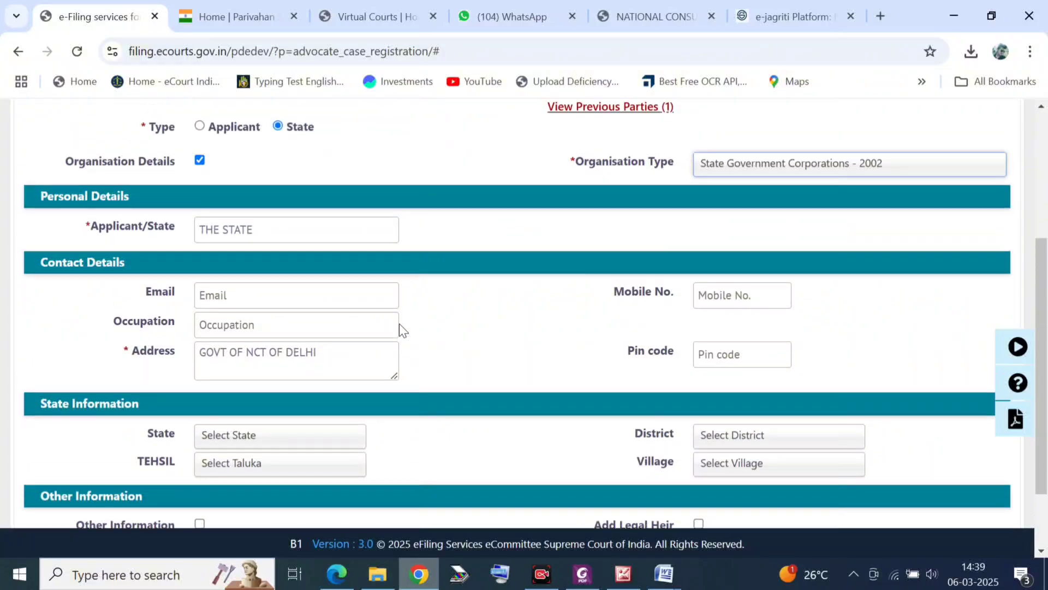
{"action": "scroll", "coordinate": [398, 328], "scroll_direction": "down", "scroll_amount": 1}
{"action": "scroll", "coordinate": [394, 316], "scroll_direction": "down", "scroll_amount": 1}
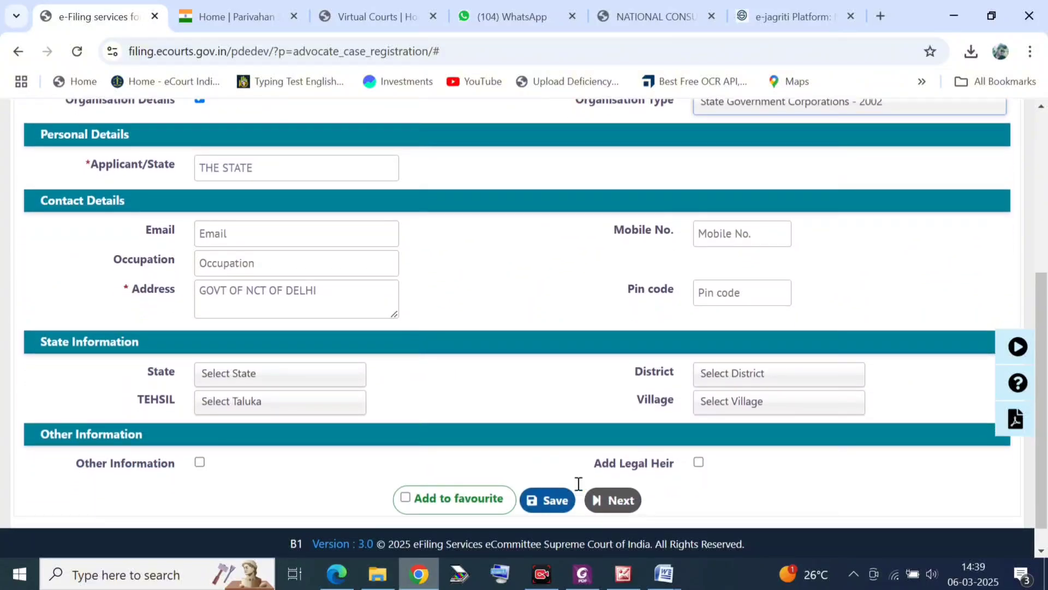
{"action": "left_click", "coordinate": [546, 501]}
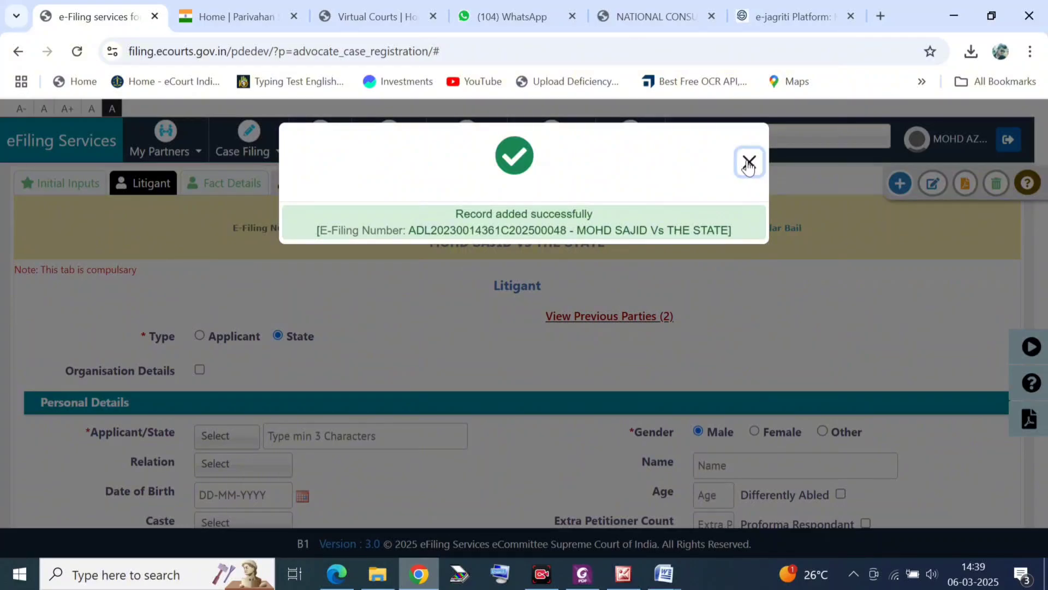
Step: Close the confirmation and skip Fact Details to reach the Police Station Details tab
{"action": "left_click", "coordinate": [749, 162]}
{"action": "scroll", "coordinate": [234, 382], "scroll_direction": "down", "scroll_amount": 1}
{"action": "scroll", "coordinate": [273, 238], "scroll_direction": "up", "scroll_amount": 1}
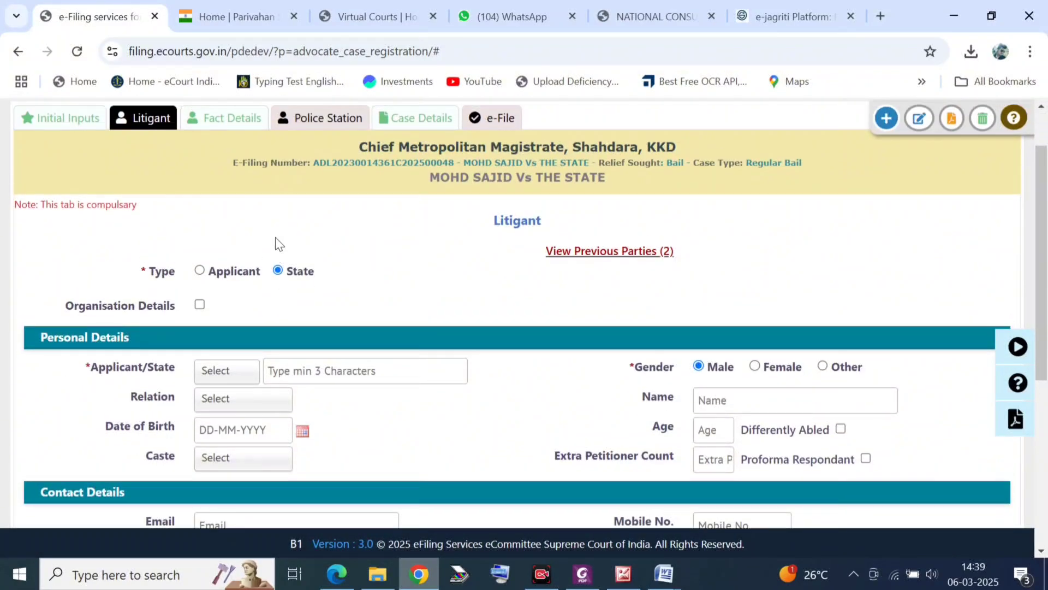
{"action": "scroll", "coordinate": [434, 290], "scroll_direction": "down", "scroll_amount": 5}
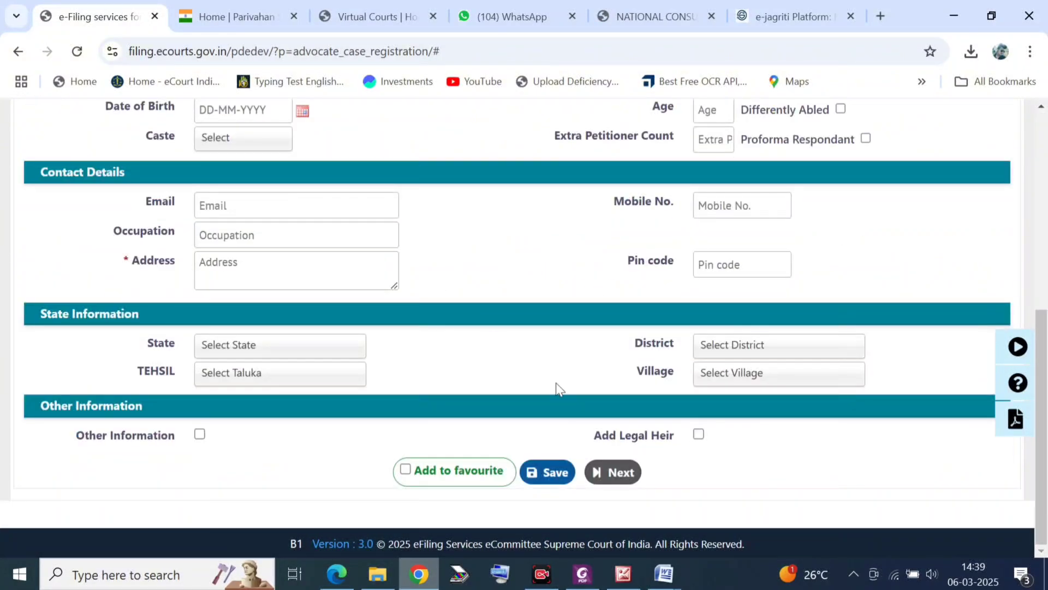
{"action": "left_click", "coordinate": [617, 481]}
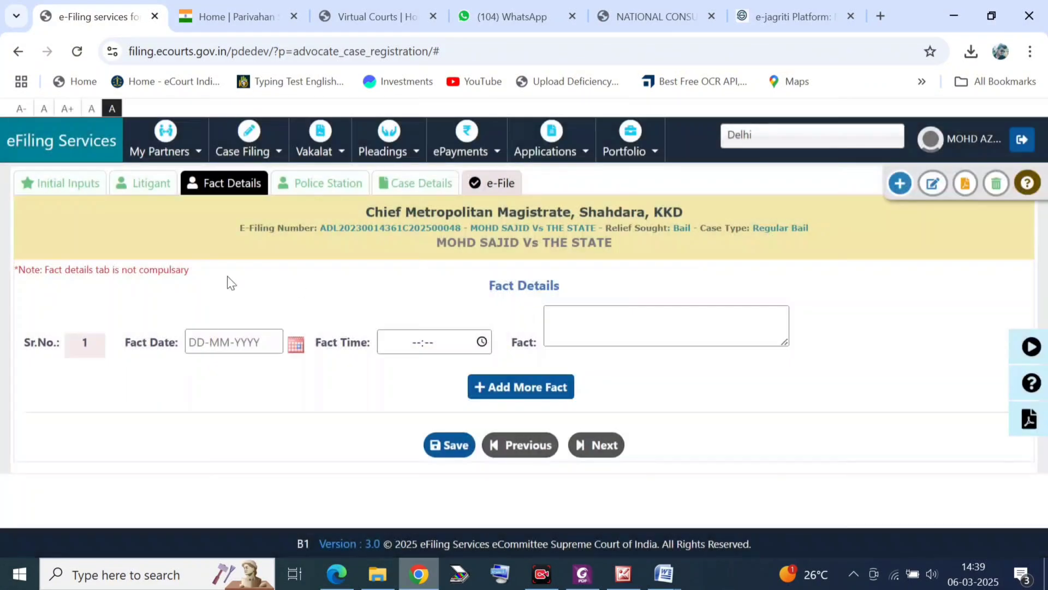
{"action": "left_click", "coordinate": [588, 447]}
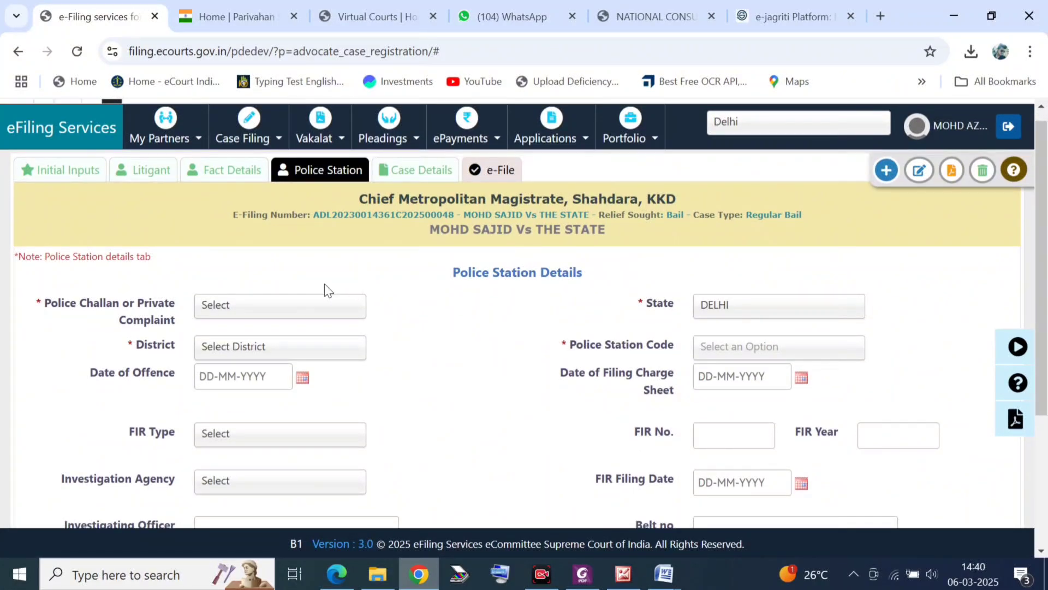
Step: Set the complaint type to Police Challan, district East and police station ANAND VIHAR
{"action": "left_click", "coordinate": [239, 310]}
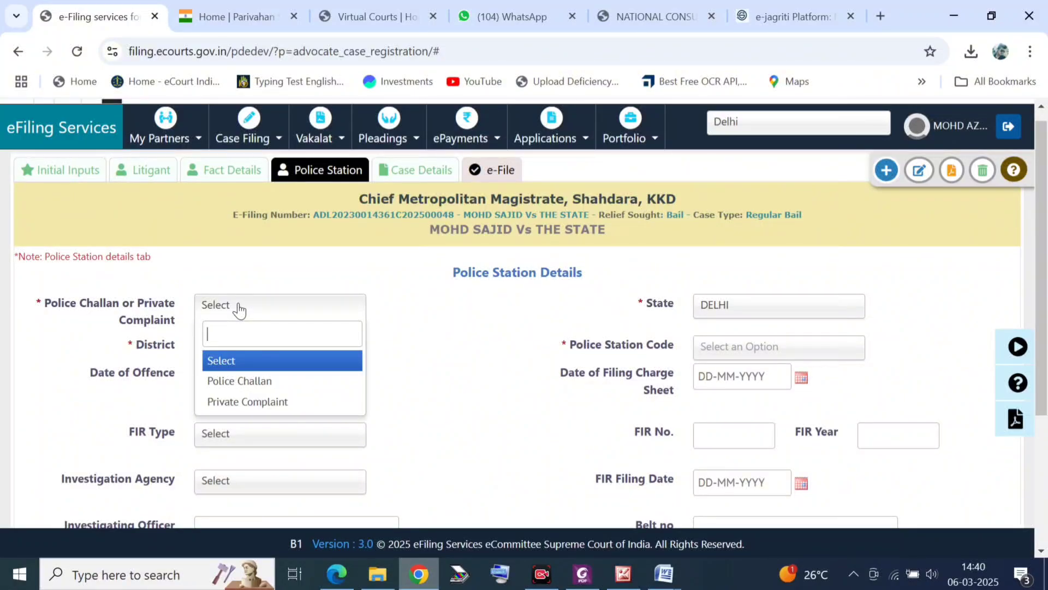
{"action": "key", "text": "Down"}
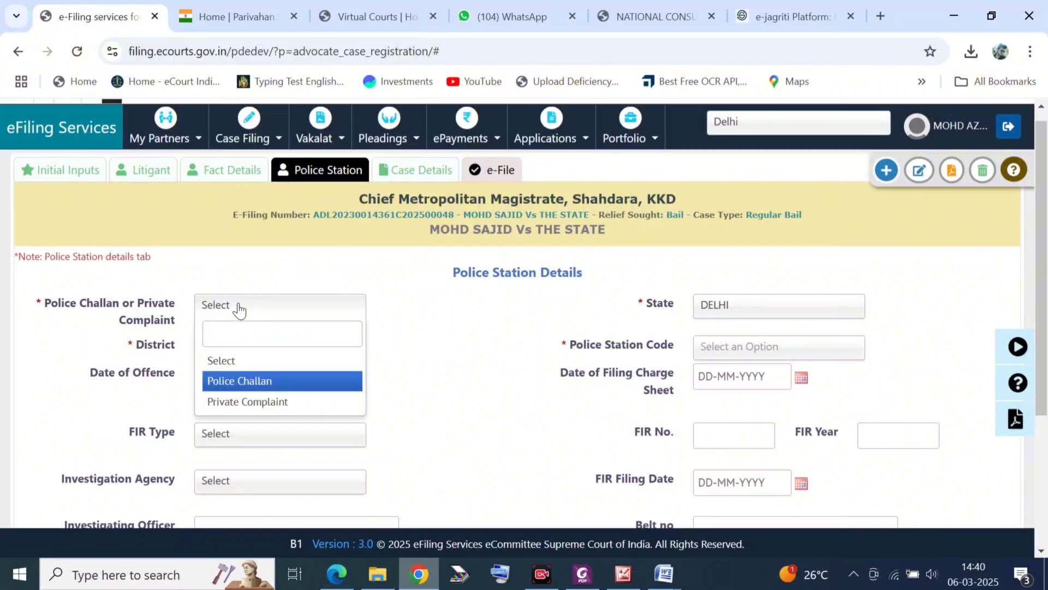
{"action": "key", "text": "Return"}
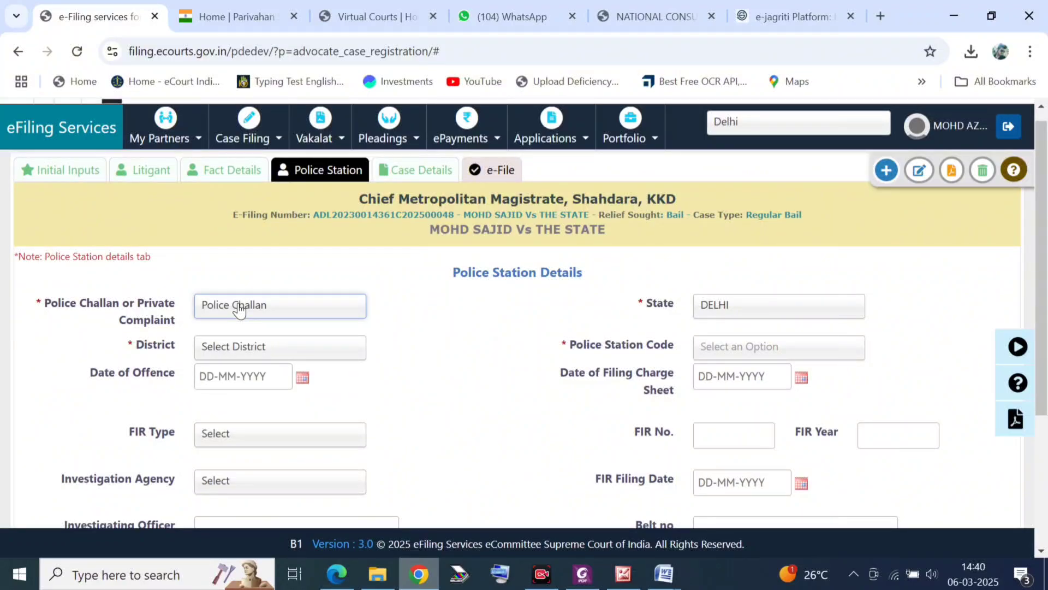
{"action": "left_click", "coordinate": [326, 356]}
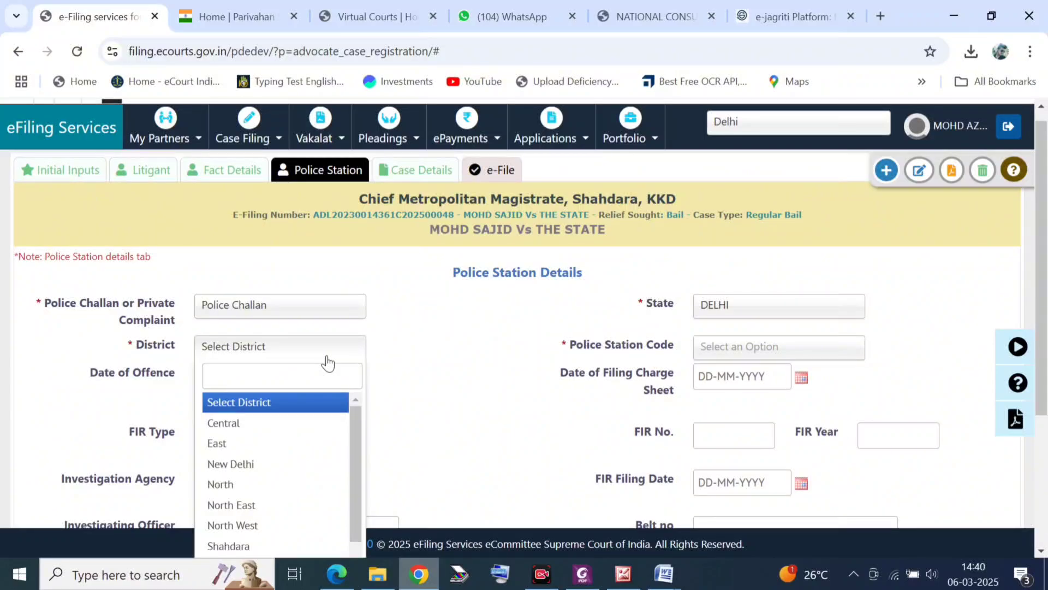
{"action": "type", "text": "SHA"}
{"action": "key", "text": "Return"}
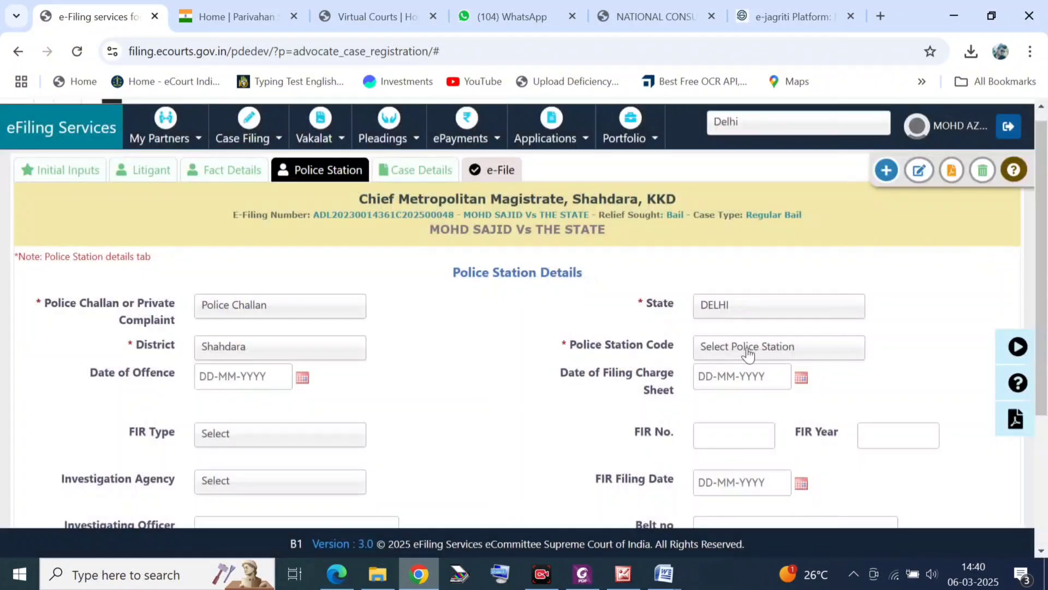
{"action": "left_click", "coordinate": [748, 350]}
{"action": "type", "text": "ANA"}
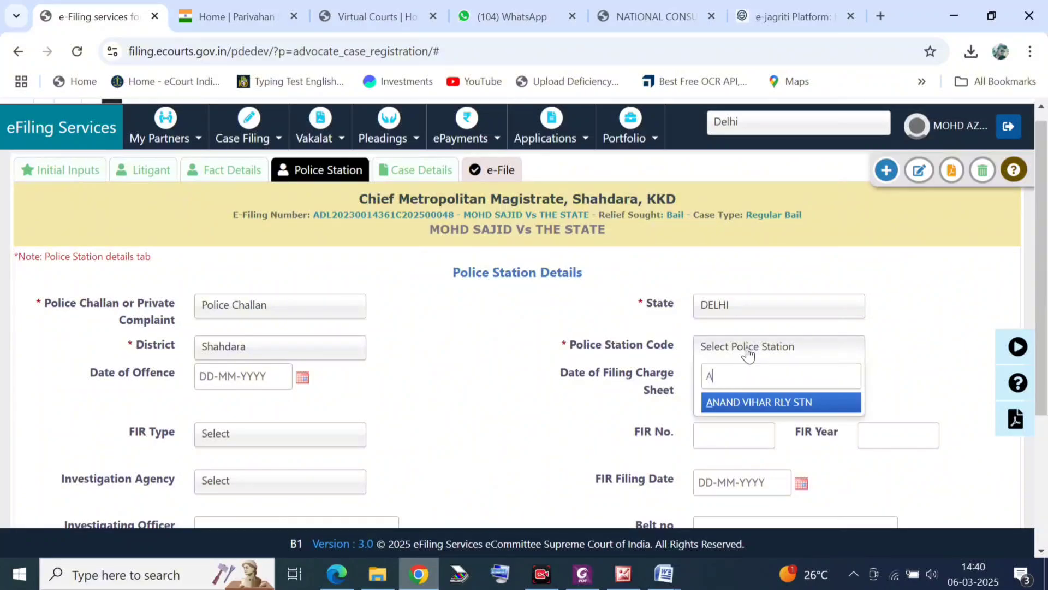
{"action": "key", "text": "BackSpace"}
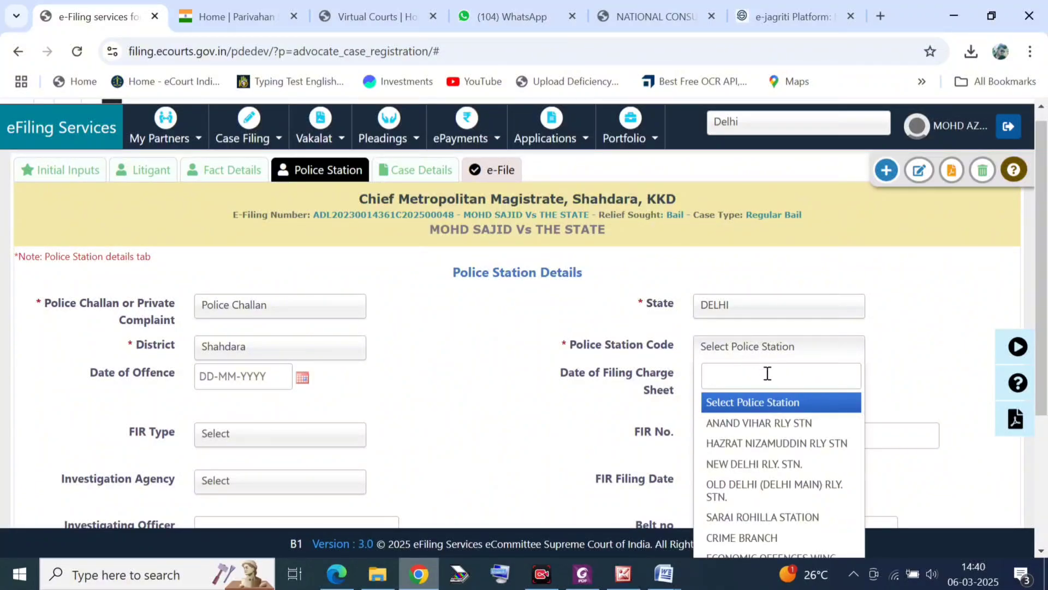
{"action": "key", "text": "Down"}
{"action": "key", "text": "Down"}
{"action": "key", "text": "Down"}
{"action": "key", "text": "Up"}
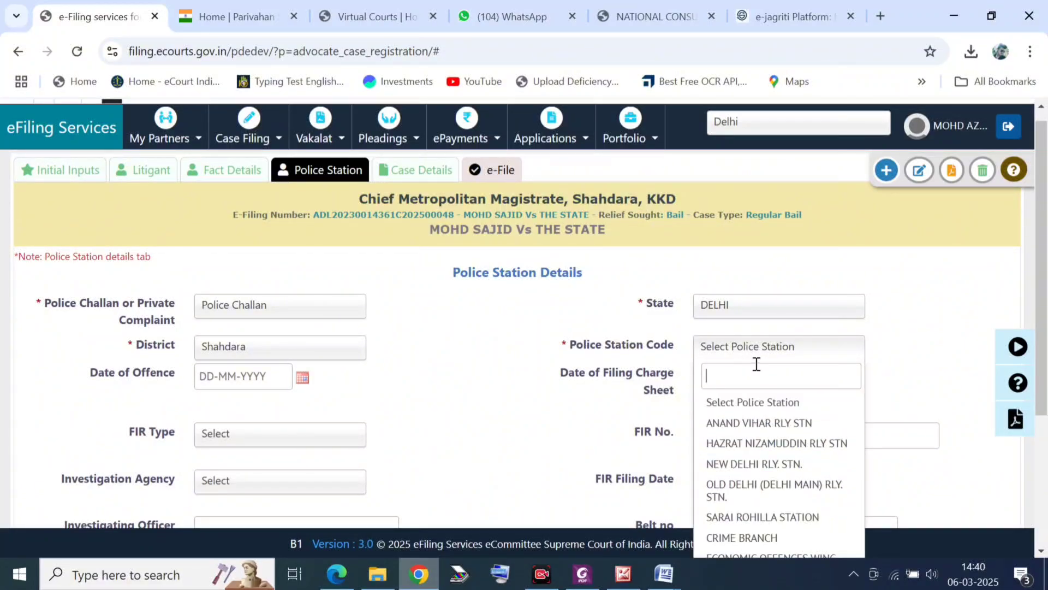
{"action": "scroll", "coordinate": [754, 365], "scroll_direction": "down", "scroll_amount": 3}
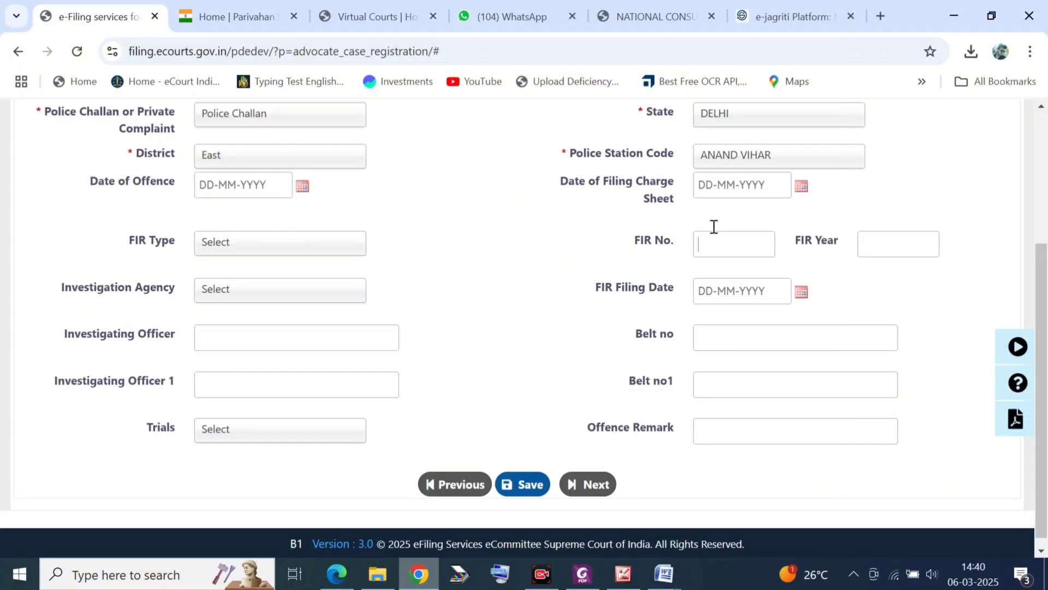
Step: Enter the FIR number with year 2025, set FIR type I-1, and save the police details
{"action": "left_click", "coordinate": [361, 252]}
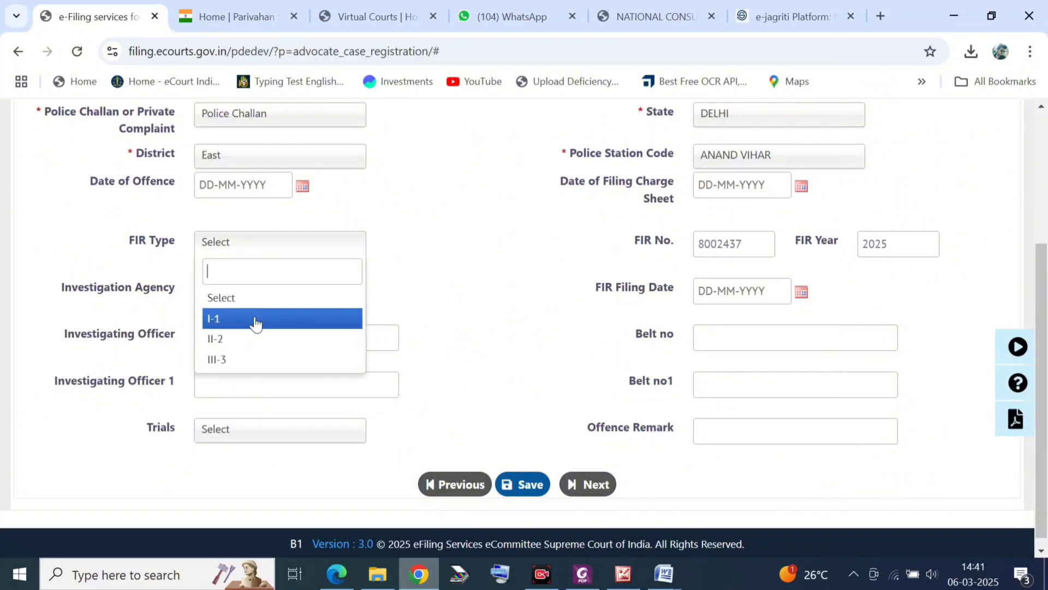
{"action": "left_click", "coordinate": [257, 319]}
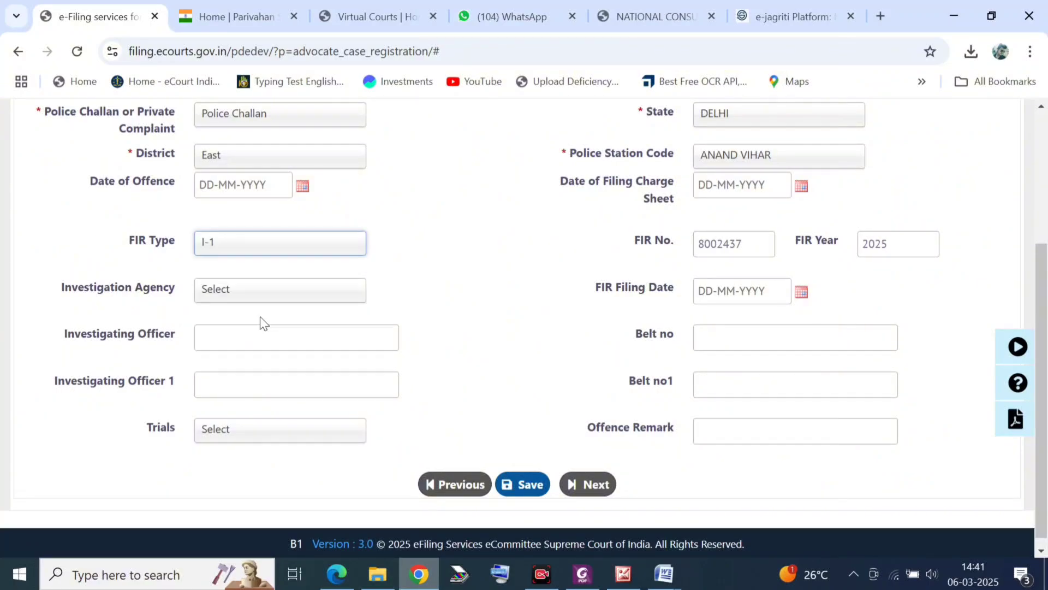
{"action": "left_click", "coordinate": [517, 483]}
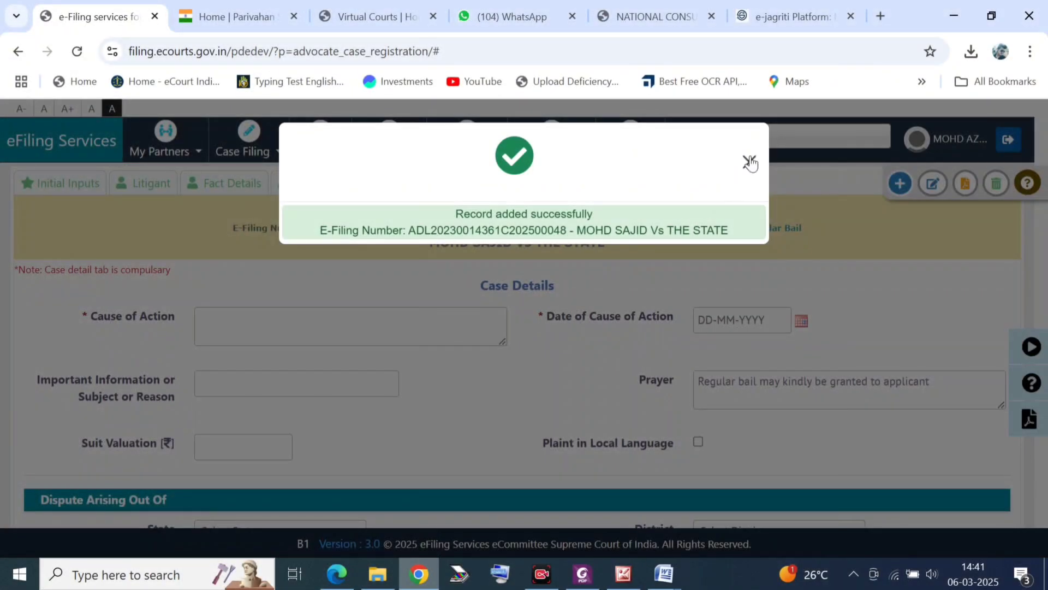
Step: Enter cause of action 'FILING BAIL APPLICATION' dated 05-03-2025
{"action": "left_click", "coordinate": [751, 162]}
{"action": "left_click", "coordinate": [337, 326]}
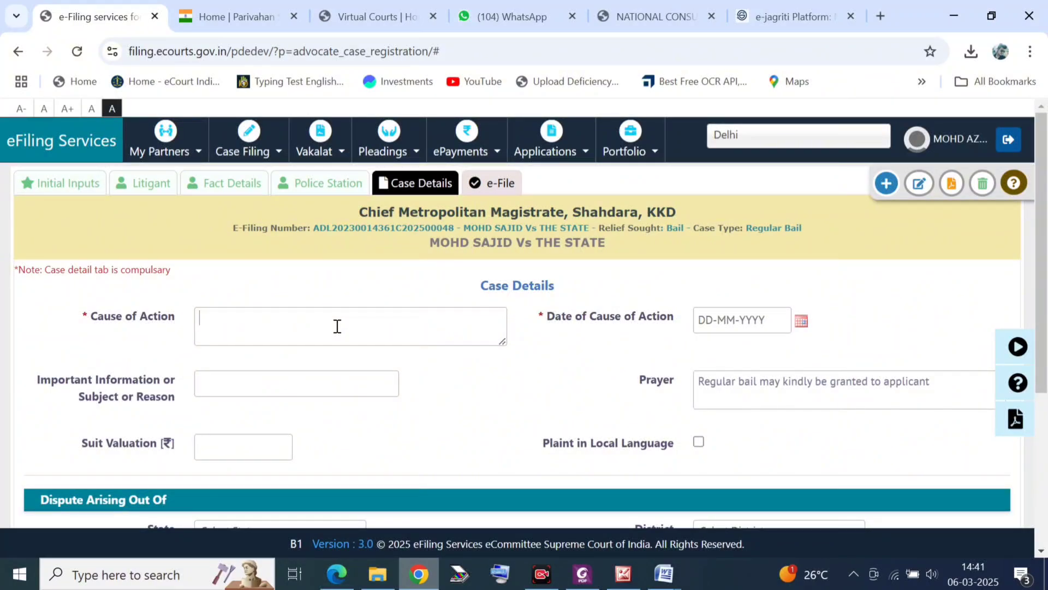
{"action": "type", "text": "FILING BAIL APPLICATION"}
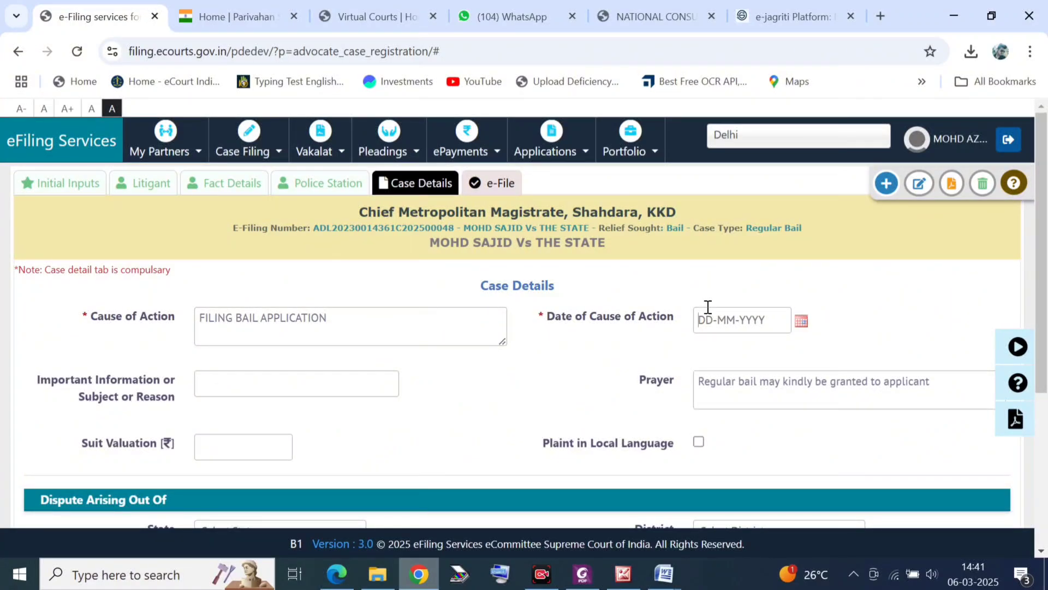
{"action": "type", "text": "05-"}
{"action": "type", "text": "03-2025"}
{"action": "scroll", "coordinate": [707, 306], "scroll_direction": "down", "scroll_amount": 4}
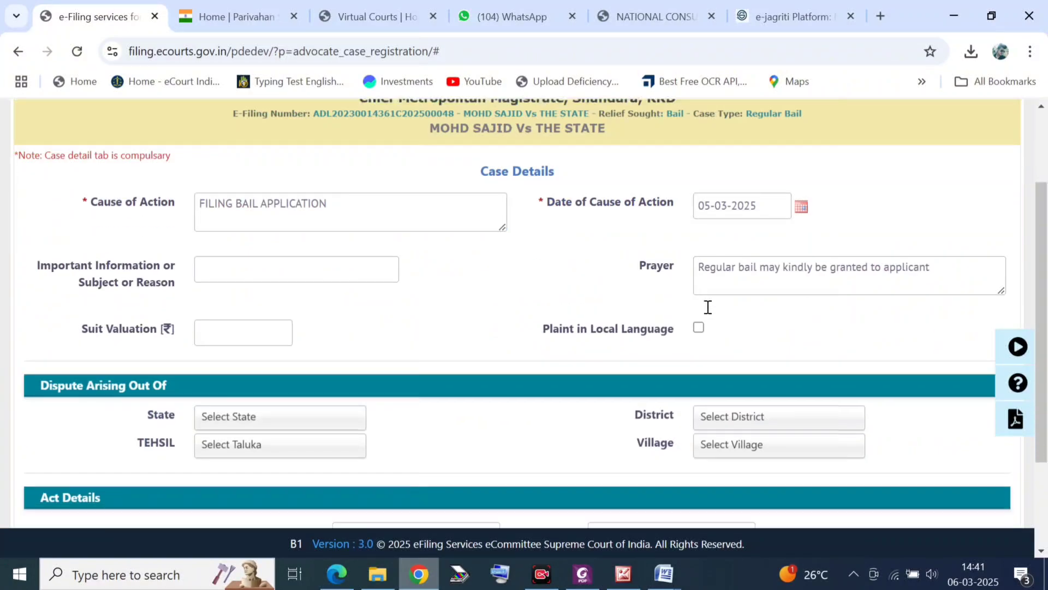
Step: Set Act1 to Bharatiya Nagarik Suraksha Sanhita with Section1 480 and save the case details
{"action": "left_click", "coordinate": [421, 405]}
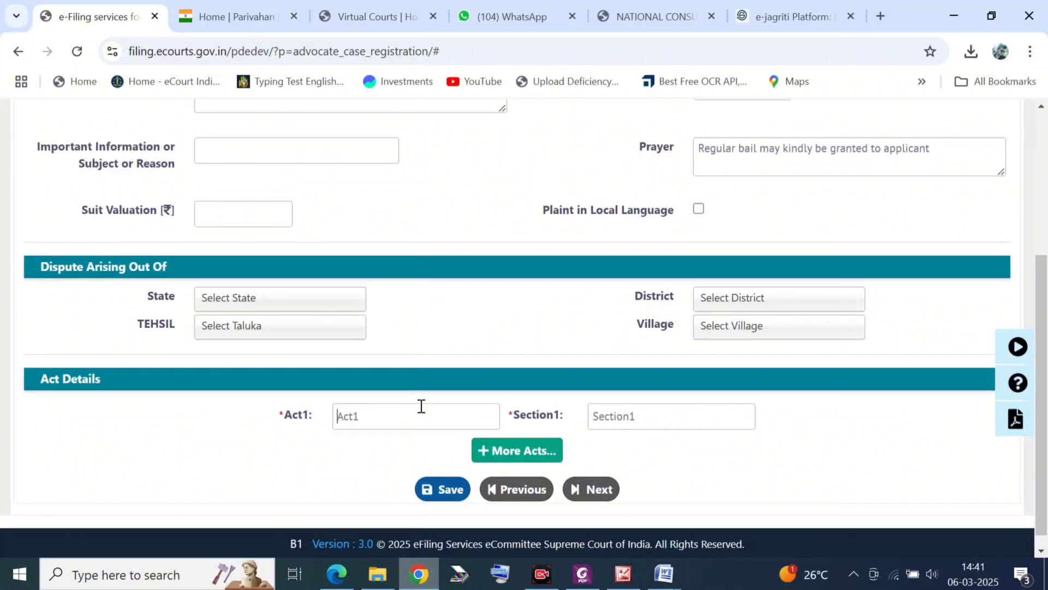
{"action": "type", "text": "BHARATI"}
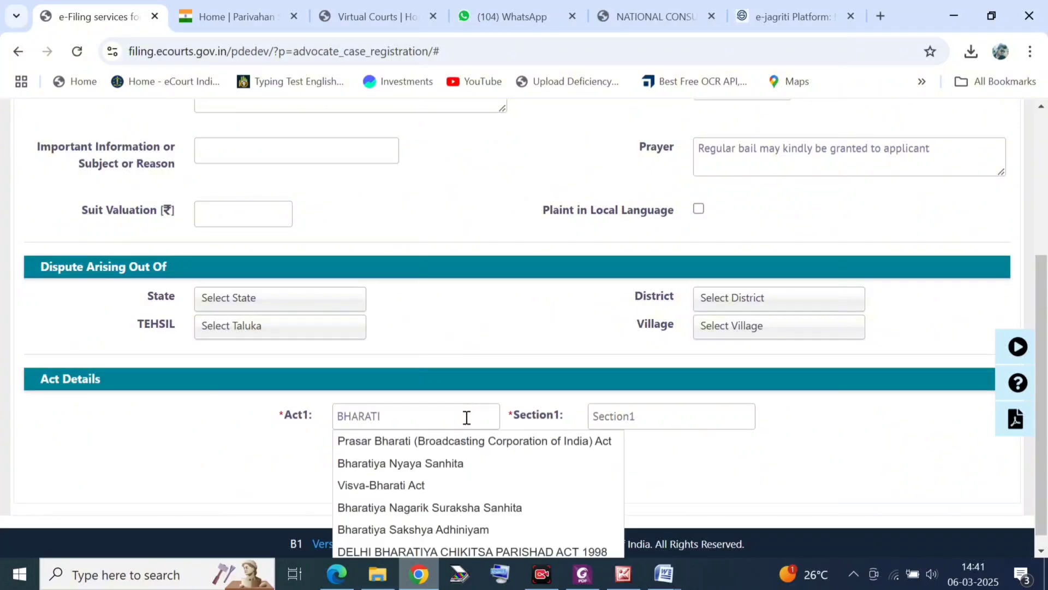
{"action": "scroll", "coordinate": [466, 418], "scroll_direction": "down", "scroll_amount": 1}
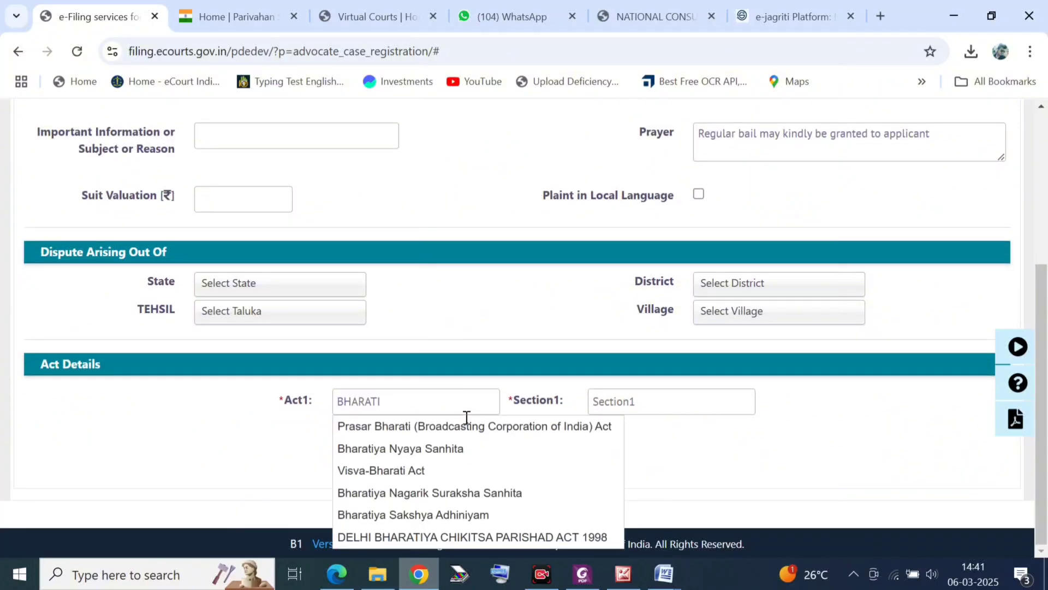
{"action": "left_click", "coordinate": [461, 491]}
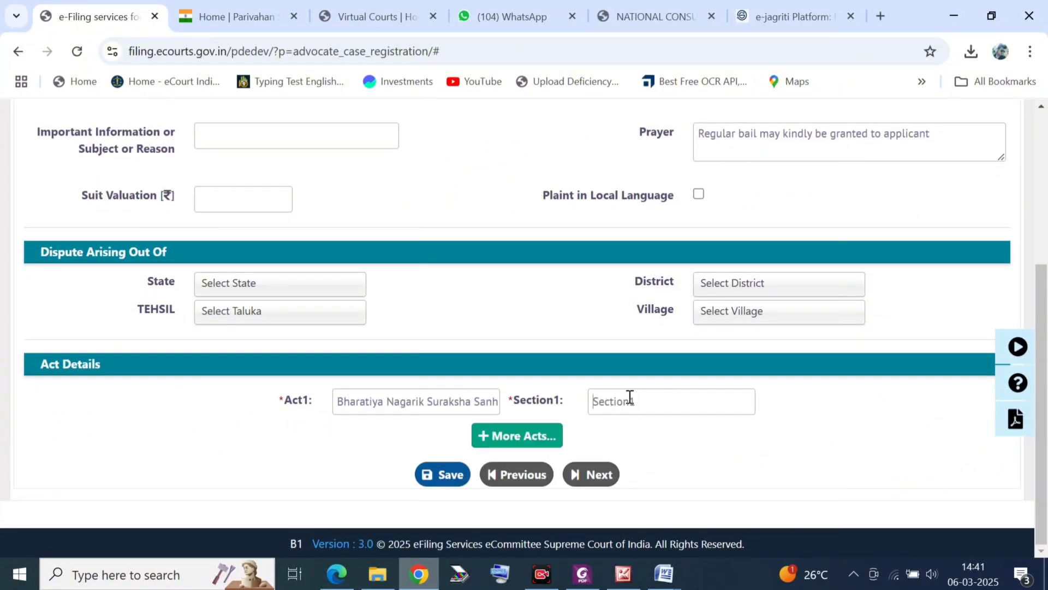
{"action": "type", "text": "480"}
{"action": "scroll", "coordinate": [394, 458], "scroll_direction": "up", "scroll_amount": 2}
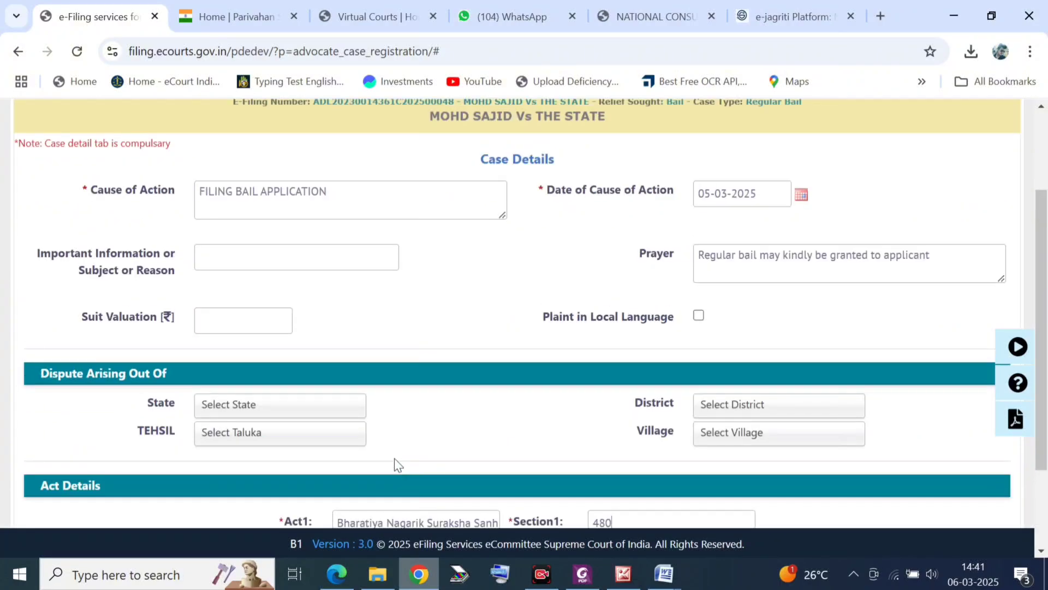
{"action": "scroll", "coordinate": [395, 458], "scroll_direction": "down", "scroll_amount": 1}
{"action": "scroll", "coordinate": [562, 477], "scroll_direction": "down", "scroll_amount": 2}
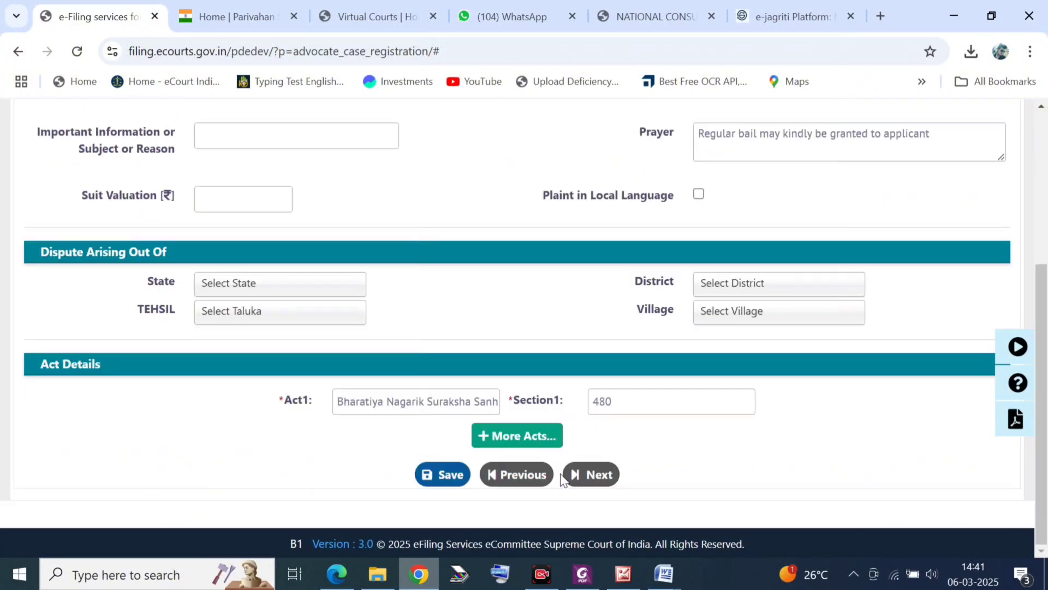
{"action": "left_click", "coordinate": [456, 470]}
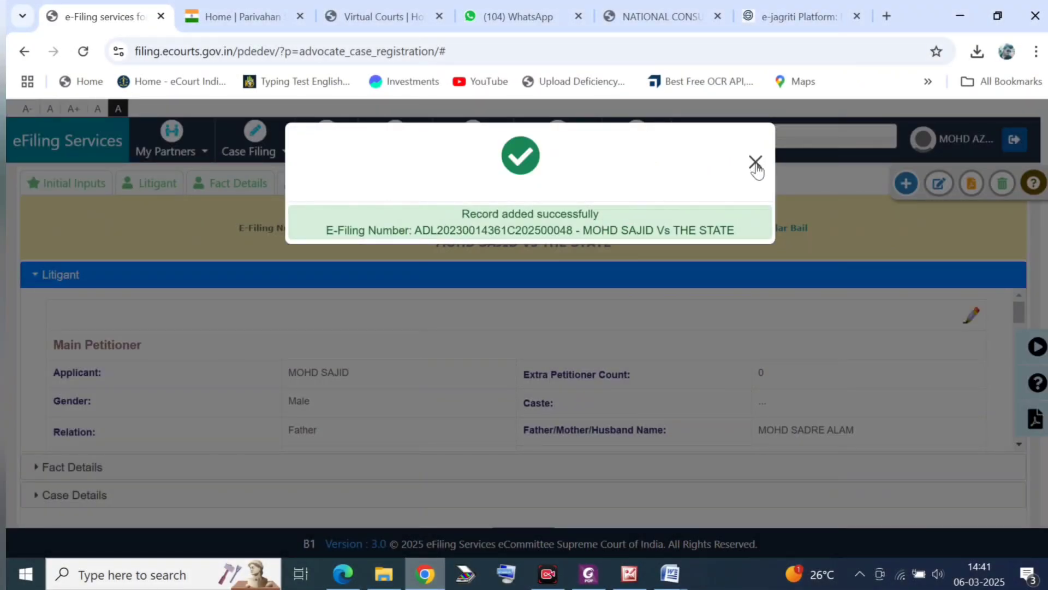
{"action": "left_click", "coordinate": [755, 162]}
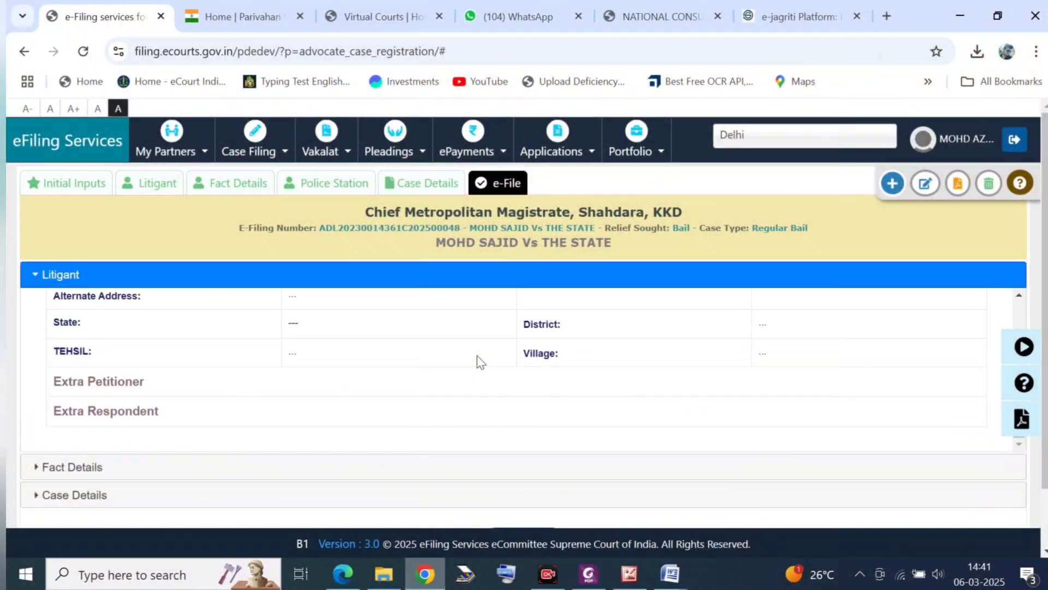
Step: E-file the Regular Bail case and confirm, dismissing the success message
{"action": "scroll", "coordinate": [479, 362], "scroll_direction": "down", "scroll_amount": 2}
{"action": "left_click", "coordinate": [516, 473]}
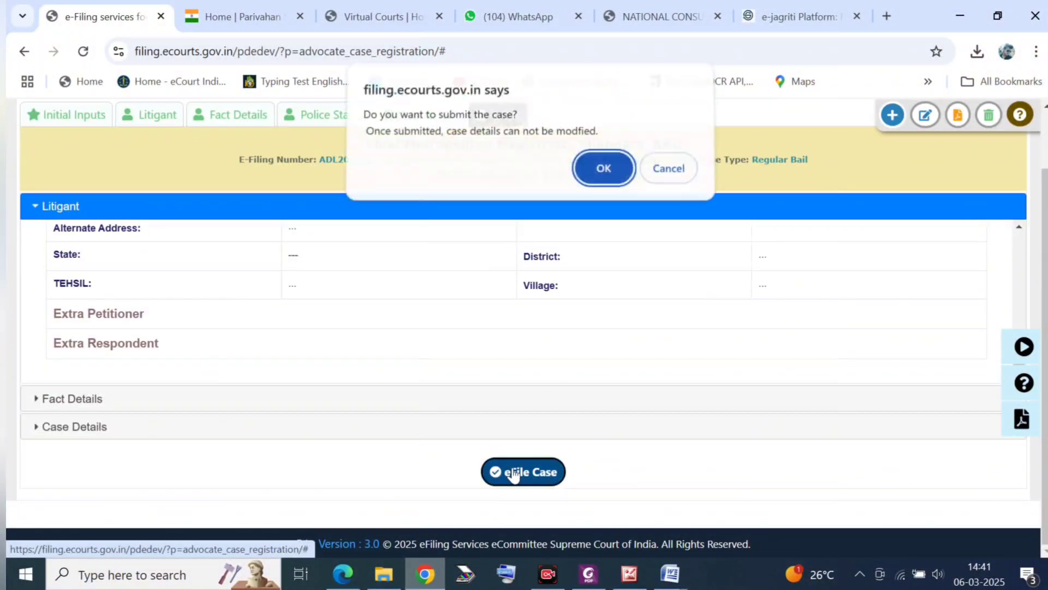
{"action": "left_click", "coordinate": [604, 172]}
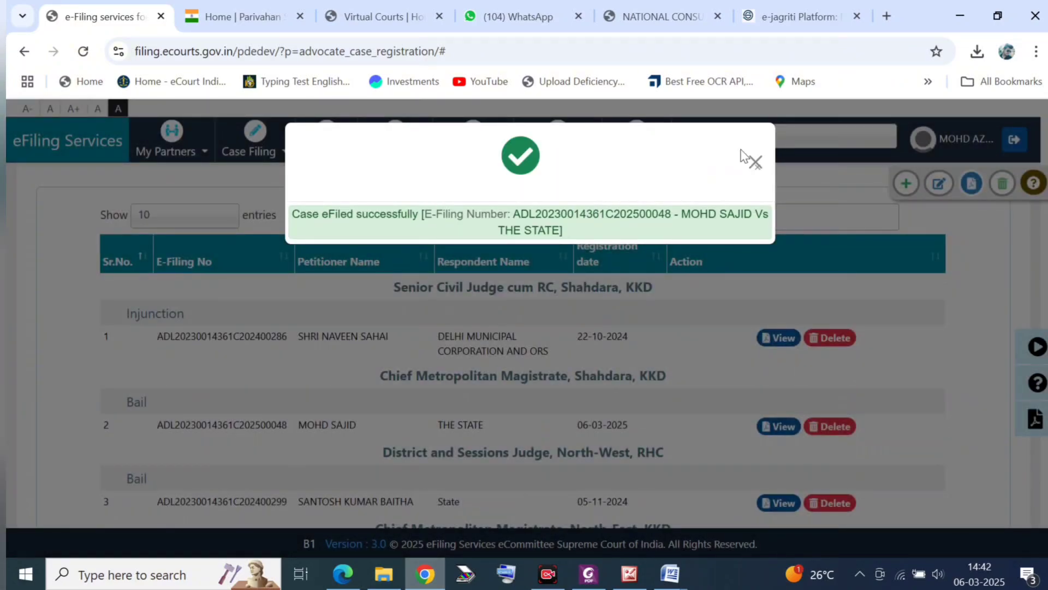
{"action": "left_click", "coordinate": [753, 162]}
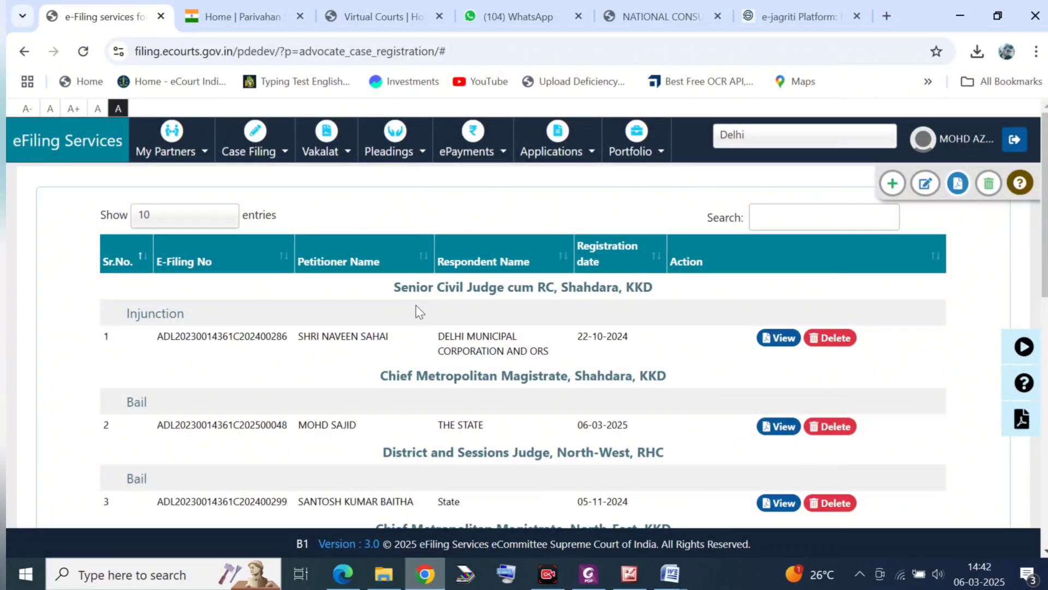
{"action": "scroll", "coordinate": [374, 362], "scroll_direction": "down", "scroll_amount": 1}
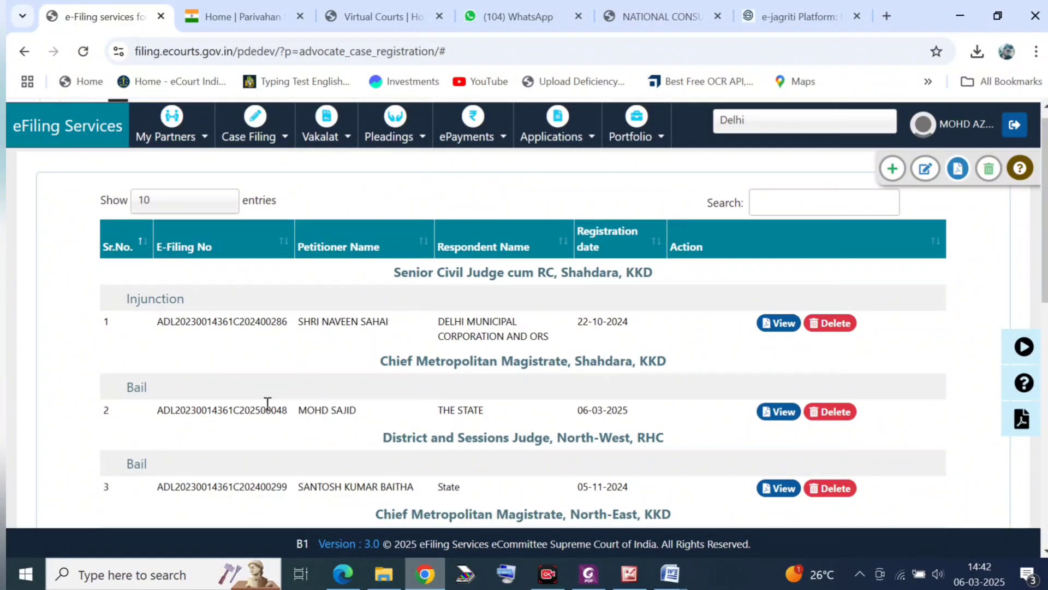
{"action": "scroll", "coordinate": [268, 404], "scroll_direction": "up", "scroll_amount": 1}
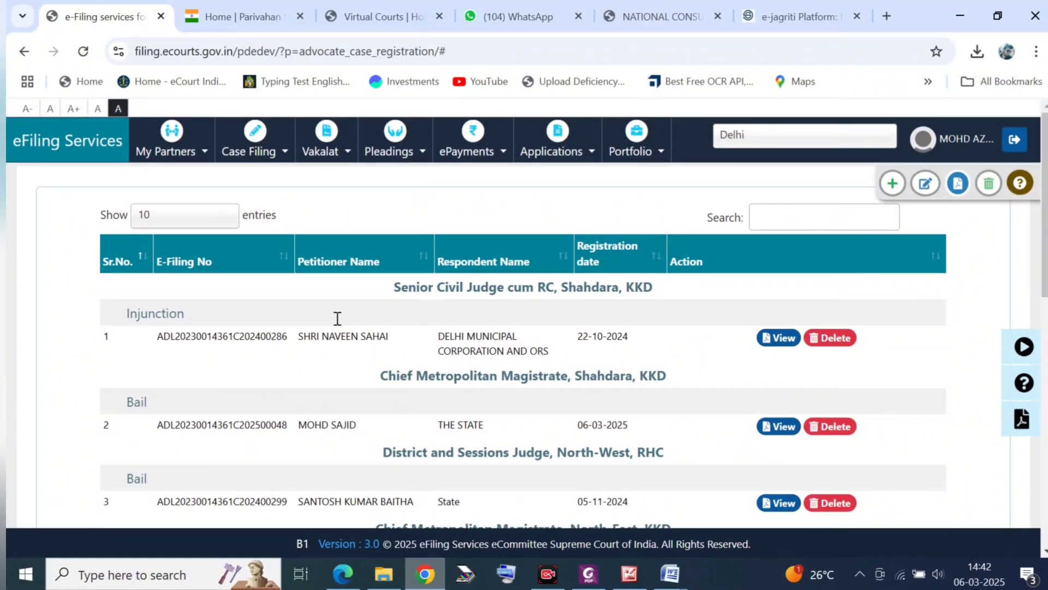
Step: On the Pleadings upload page, choose New Case and select the Regular Bail e-filing number against THE STATE
{"action": "left_click", "coordinate": [404, 163]}
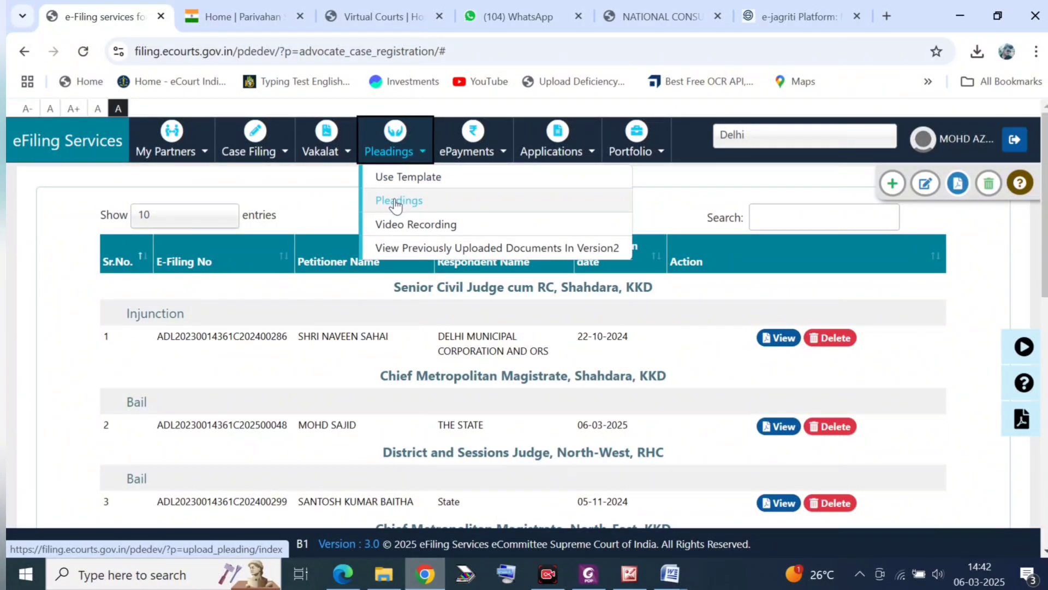
{"action": "scroll", "coordinate": [396, 206], "scroll_direction": "up", "scroll_amount": 5}
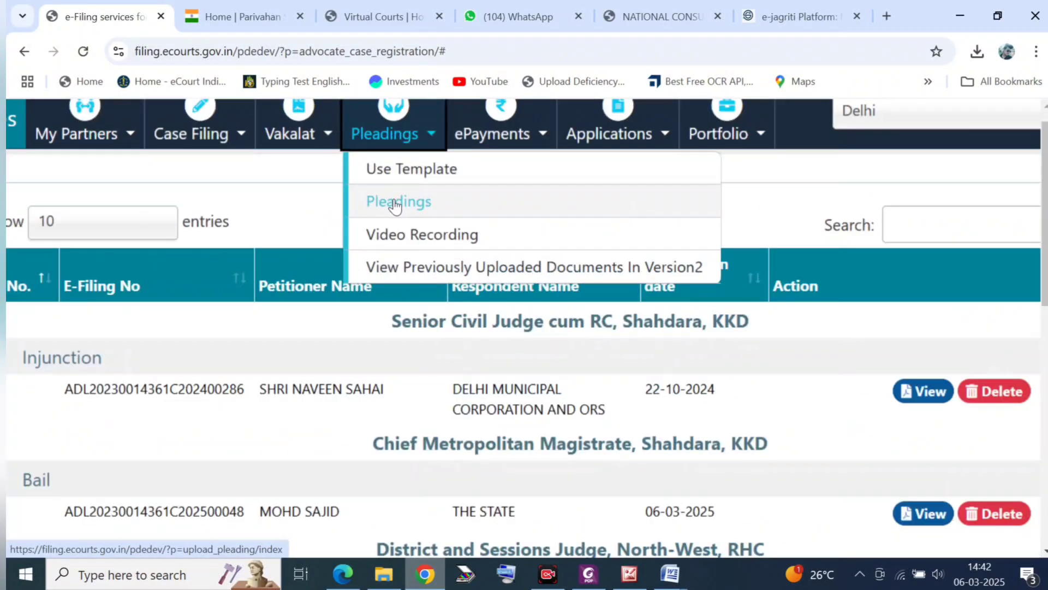
{"action": "left_click", "coordinate": [389, 206]}
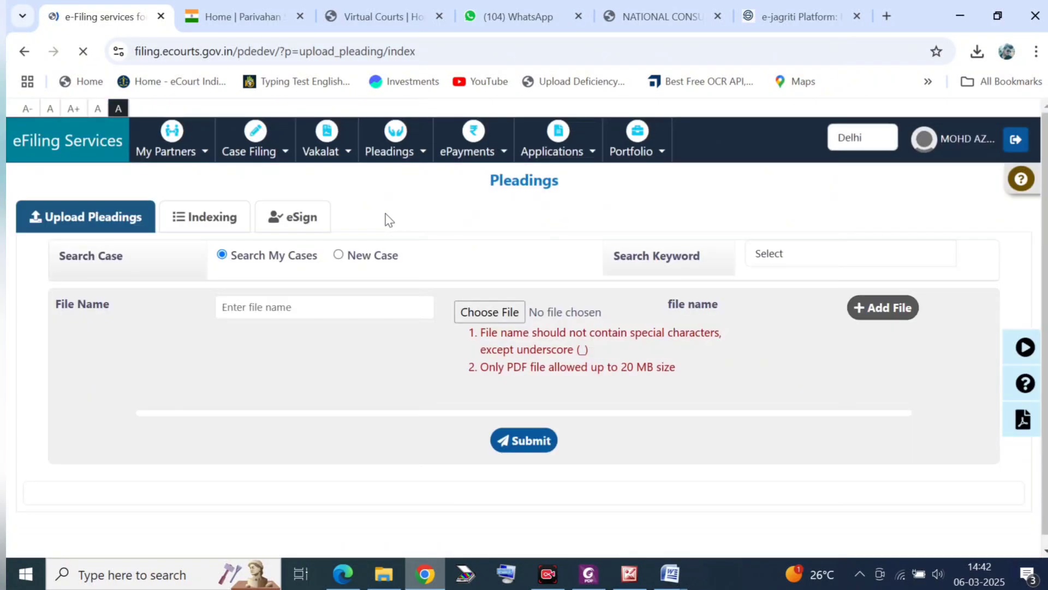
{"action": "left_click", "coordinate": [339, 255]}
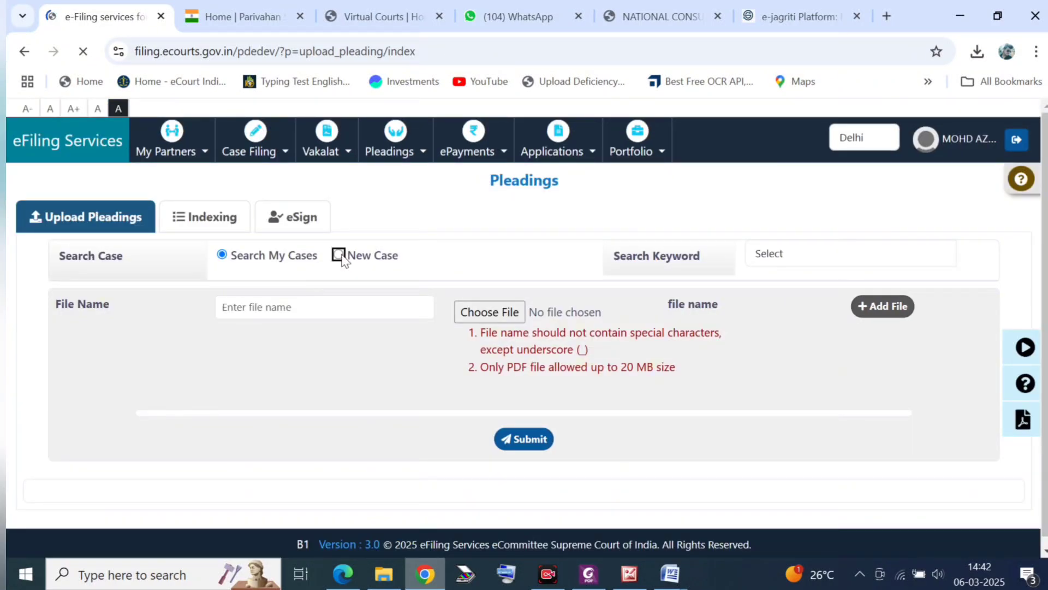
{"action": "left_click", "coordinate": [913, 261]}
{"action": "left_click", "coordinate": [911, 261]}
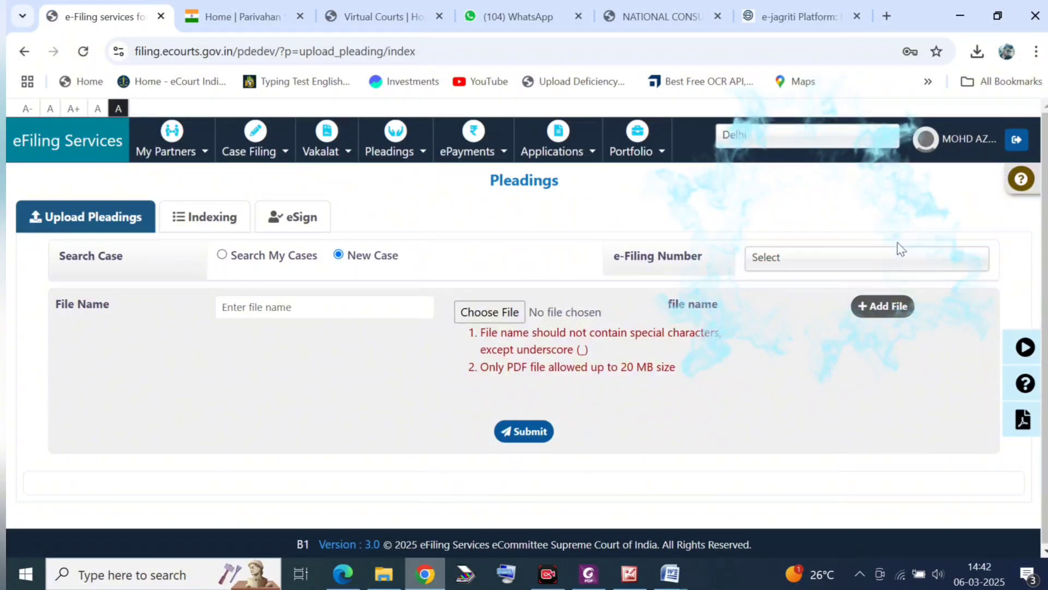
{"action": "left_click", "coordinate": [877, 261]}
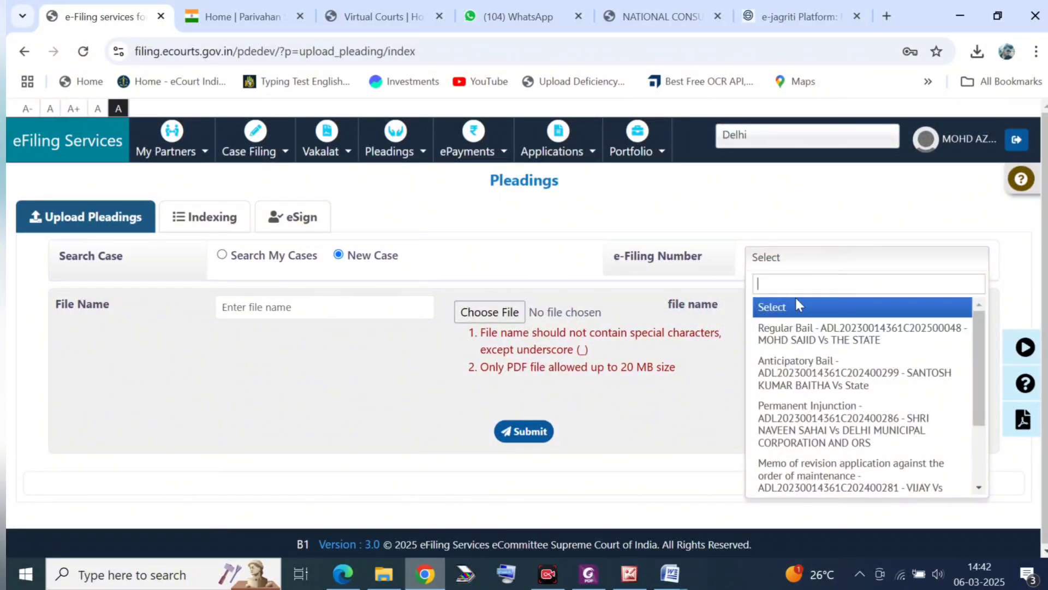
{"action": "left_click", "coordinate": [796, 336]}
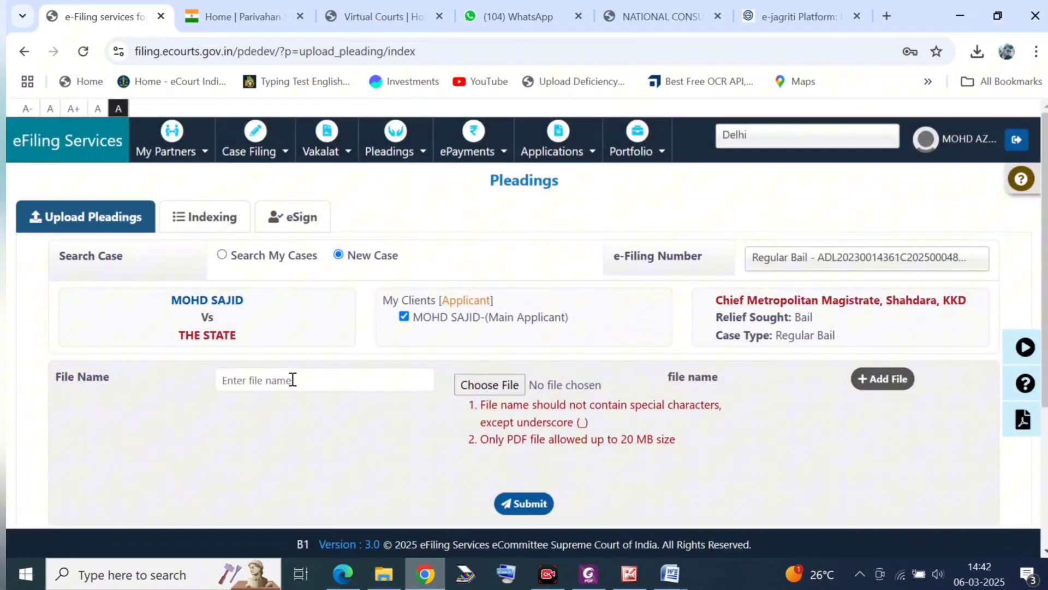
{"action": "left_click", "coordinate": [292, 379]}
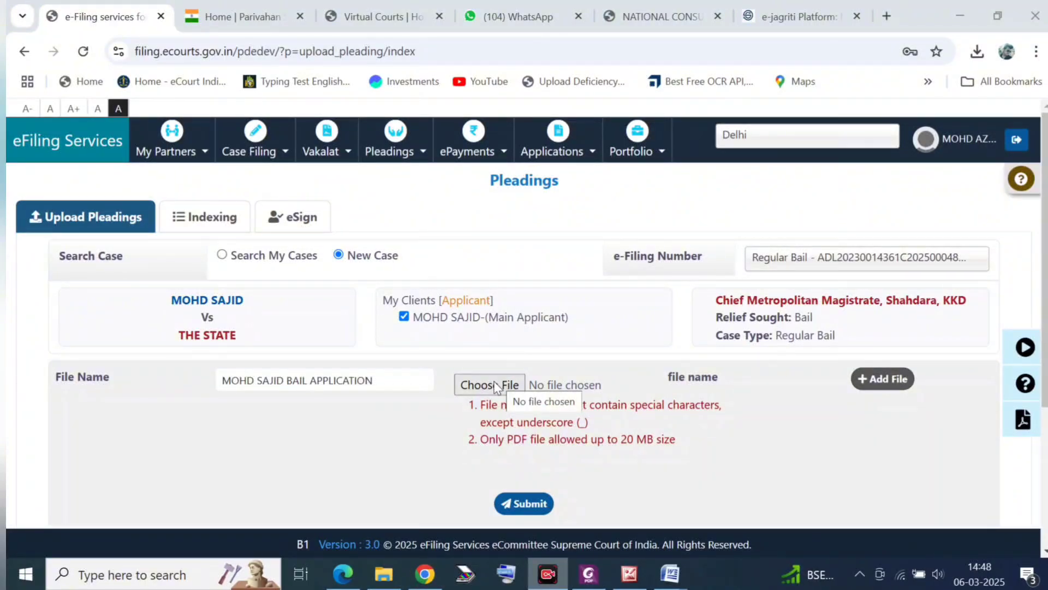
{"action": "left_click", "coordinate": [496, 385]}
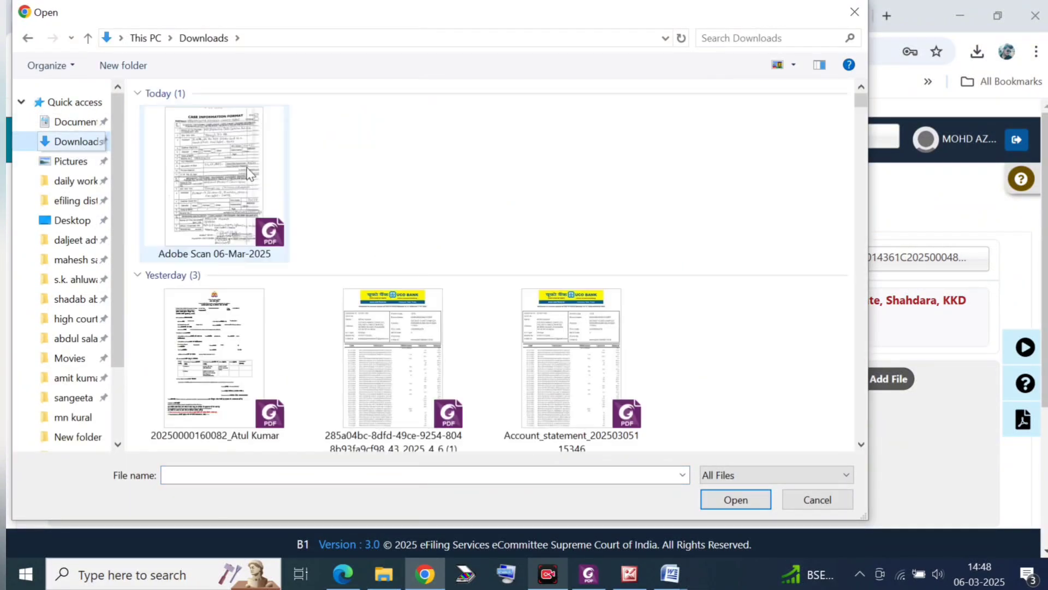
{"action": "left_click", "coordinate": [230, 202]}
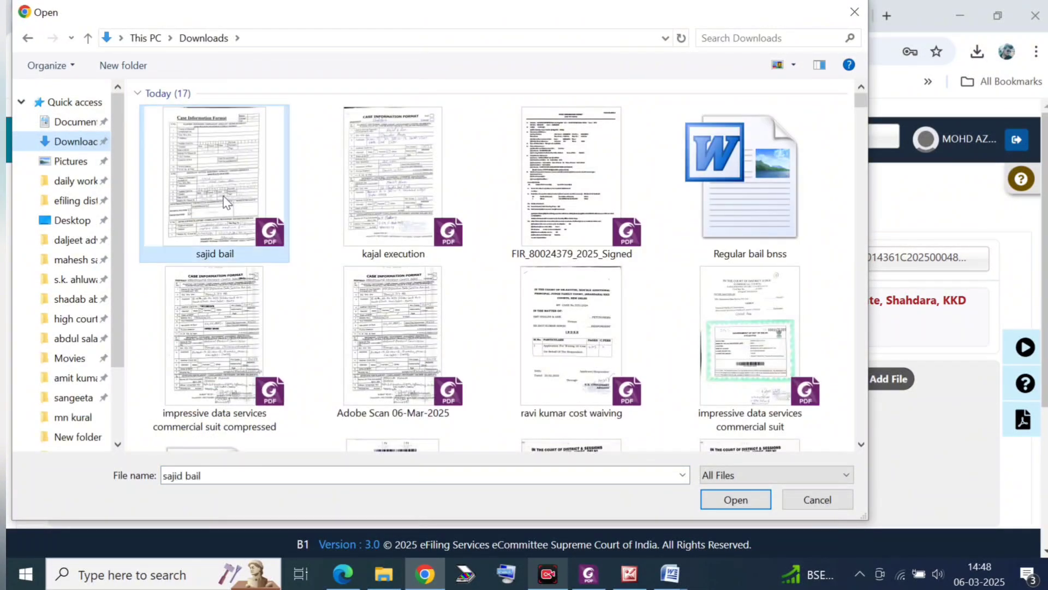
{"action": "left_click", "coordinate": [737, 506]}
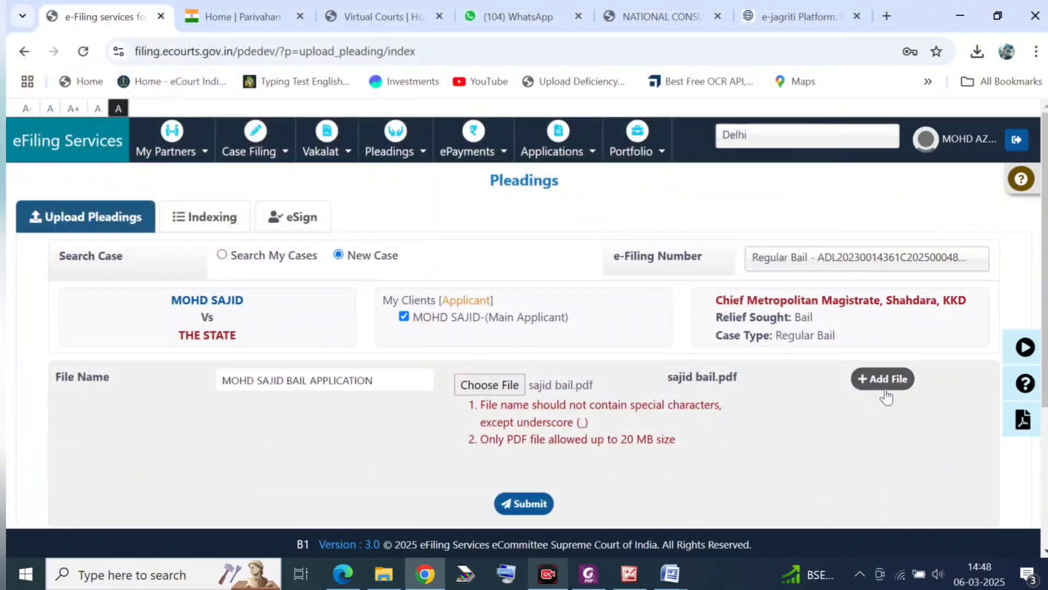
{"action": "left_click", "coordinate": [881, 379]}
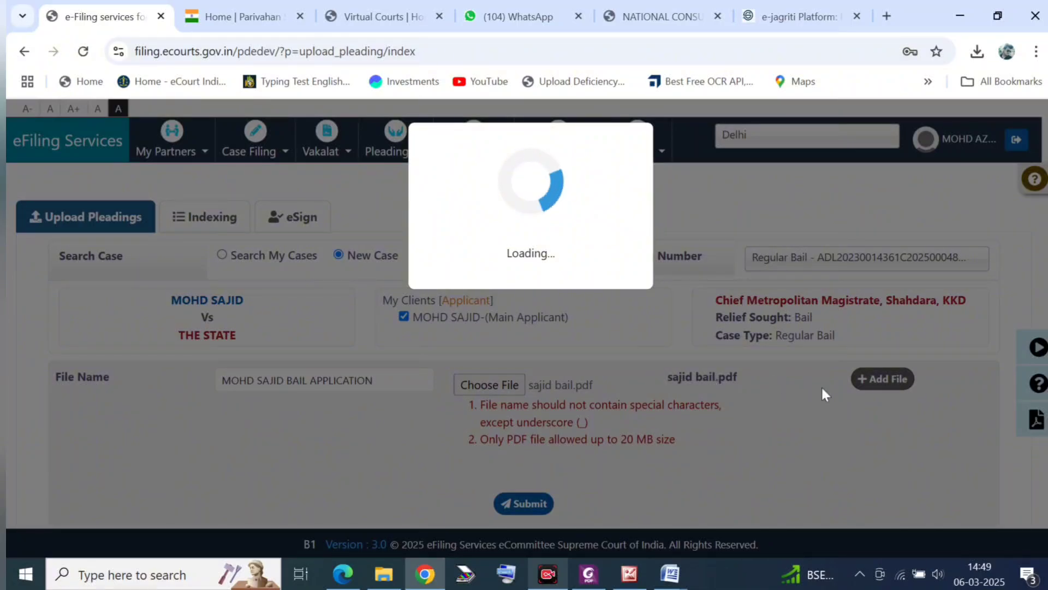
Step: Submit the added bail application and check the uploaded 9-page row with status Pending
{"action": "scroll", "coordinate": [578, 428], "scroll_direction": "down", "scroll_amount": 3}
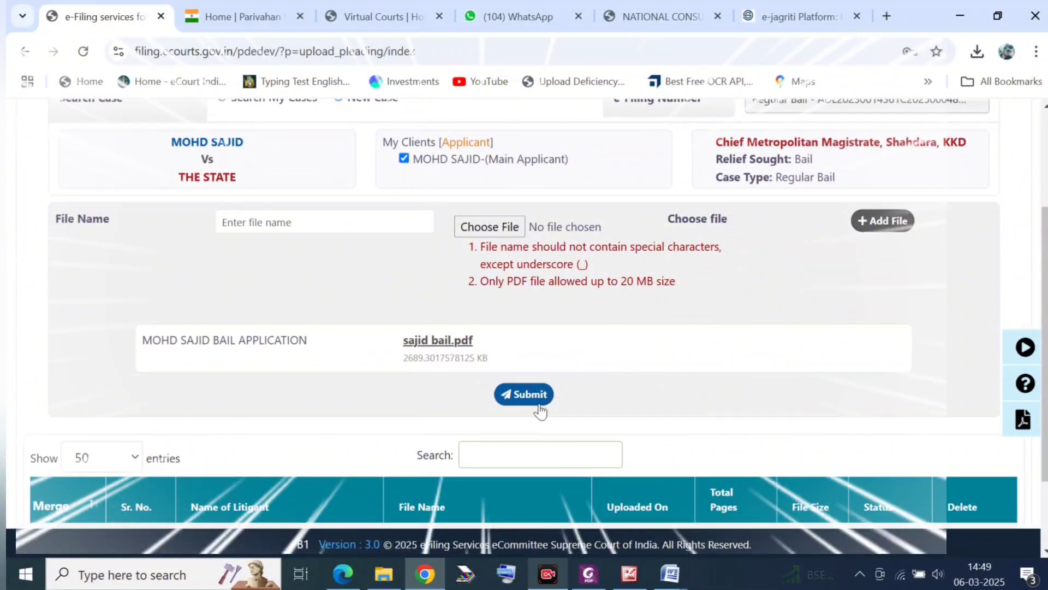
{"action": "left_click", "coordinate": [539, 403]}
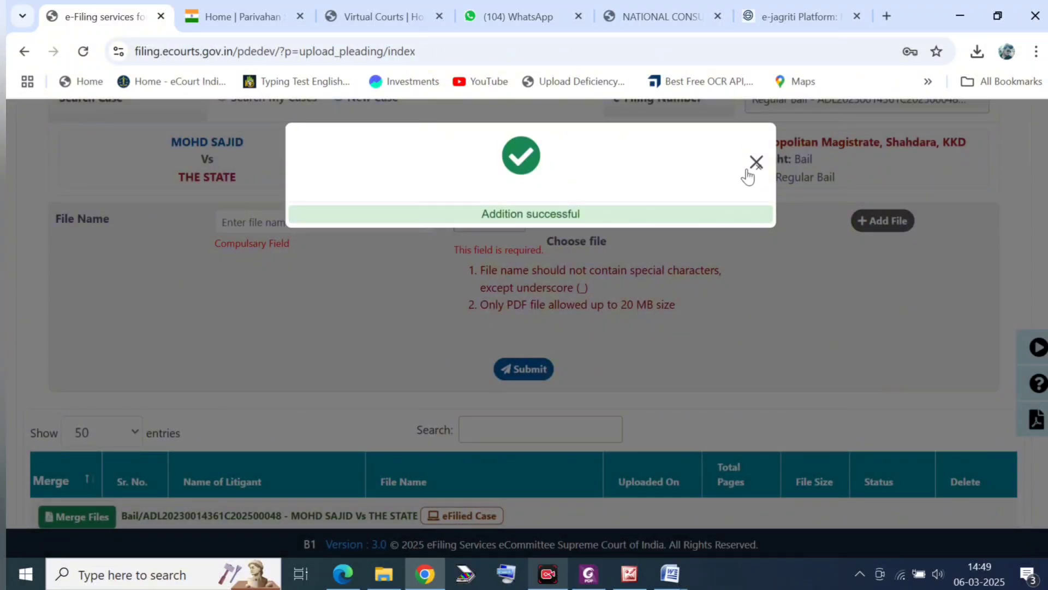
{"action": "left_click", "coordinate": [748, 170]}
{"action": "scroll", "coordinate": [509, 356], "scroll_direction": "down", "scroll_amount": 3}
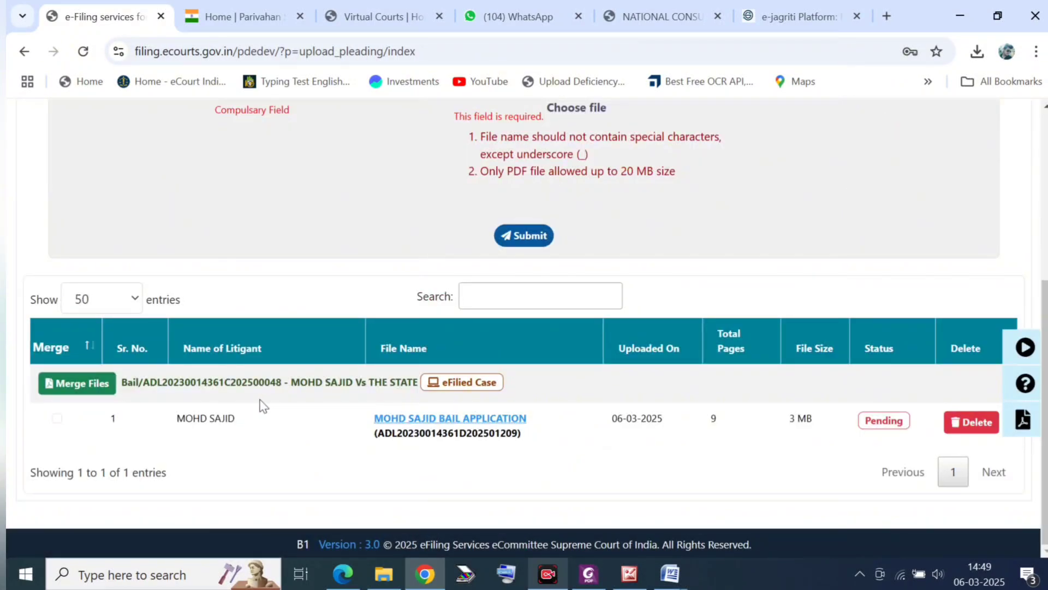
{"action": "scroll", "coordinate": [540, 392], "scroll_direction": "up", "scroll_amount": 5}
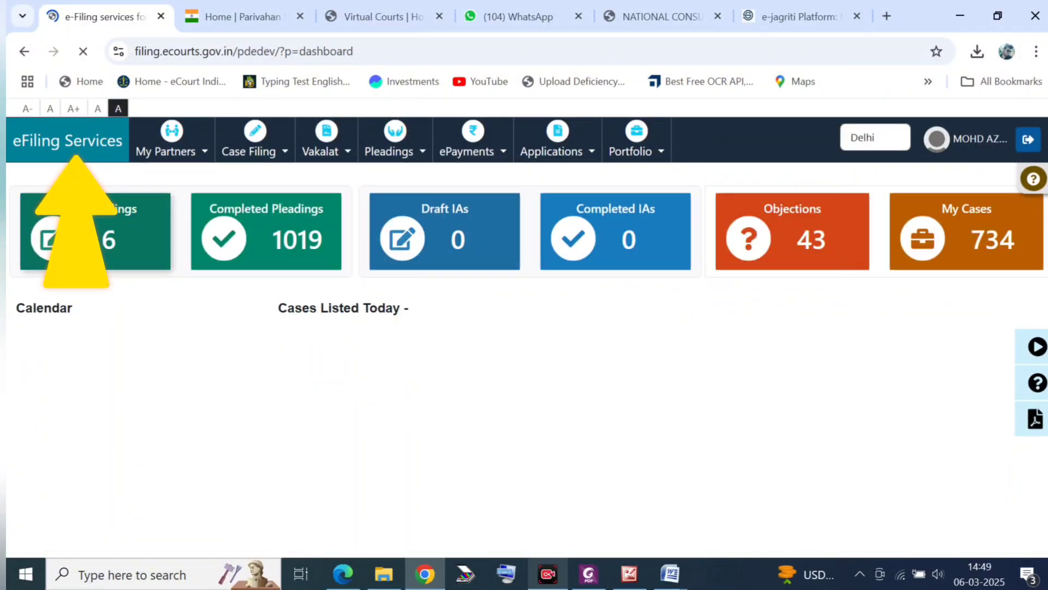
Step: Submit the Regular Bail draft pleading without a court fee and close the drafts list
{"action": "left_click", "coordinate": [108, 239]}
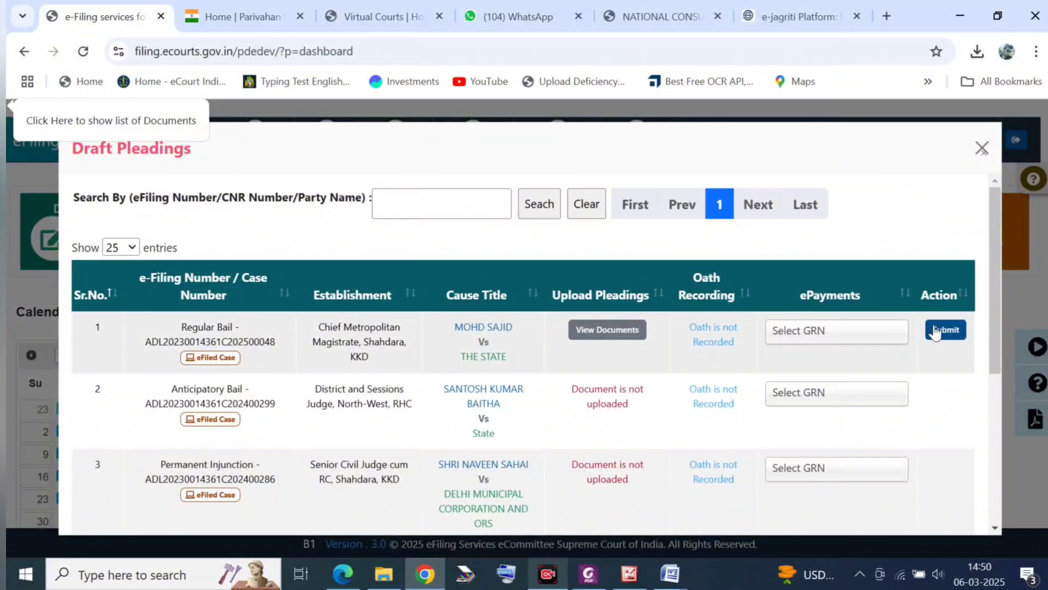
{"action": "left_click", "coordinate": [936, 331]}
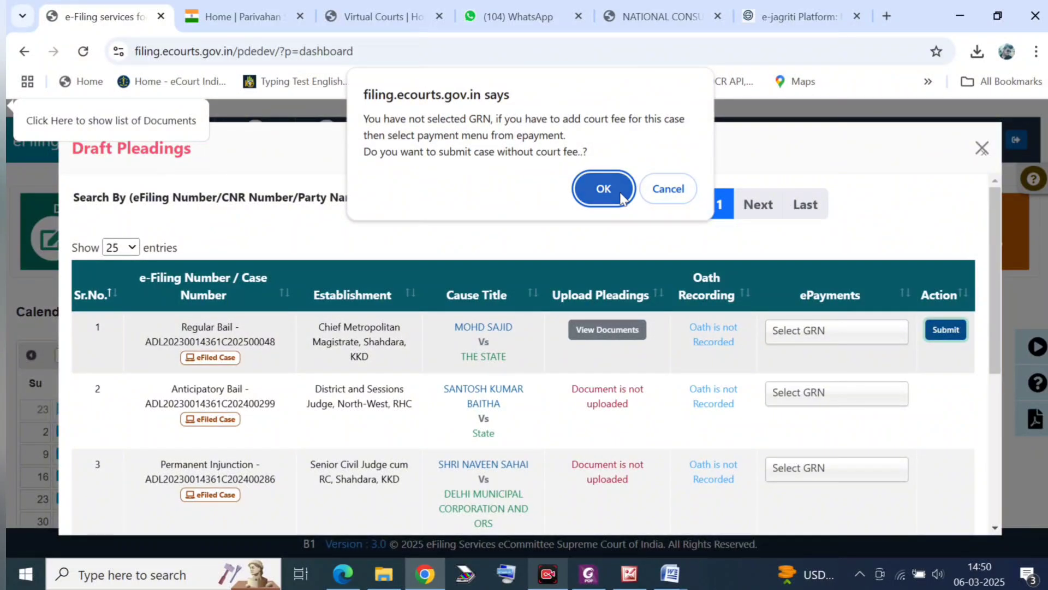
{"action": "left_click", "coordinate": [623, 198]}
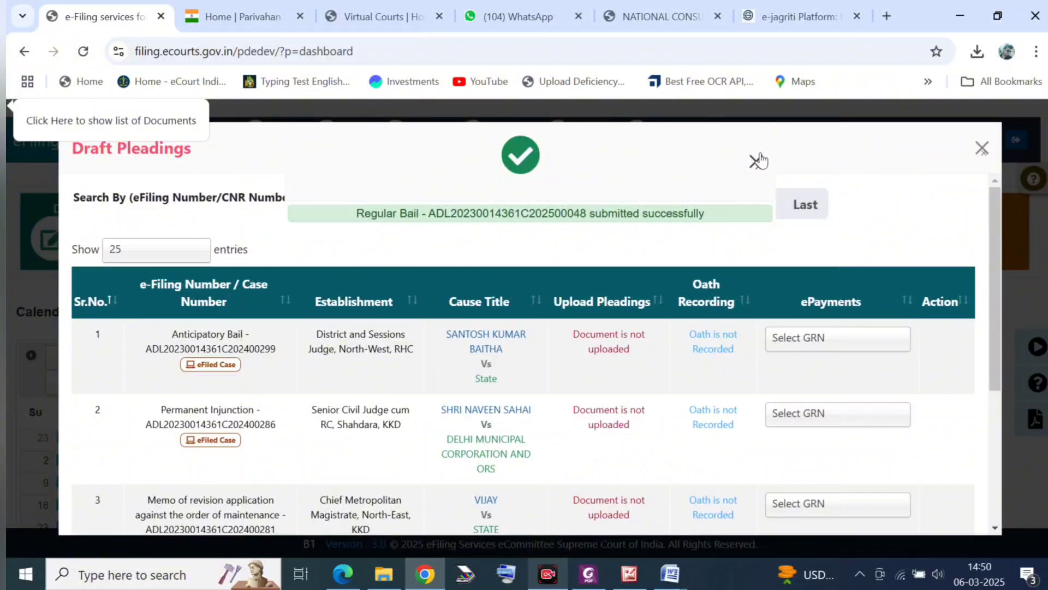
{"action": "left_click", "coordinate": [981, 148]}
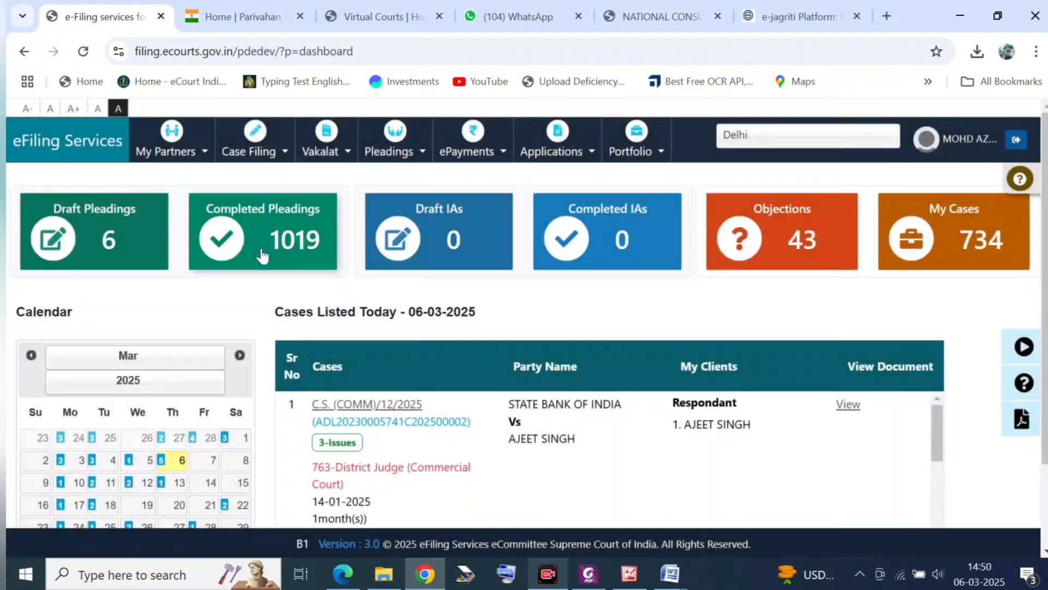
Step: Open the Regular Bail case's acknowledgement under Completed Pleadings and print it
{"action": "left_click", "coordinate": [244, 256]}
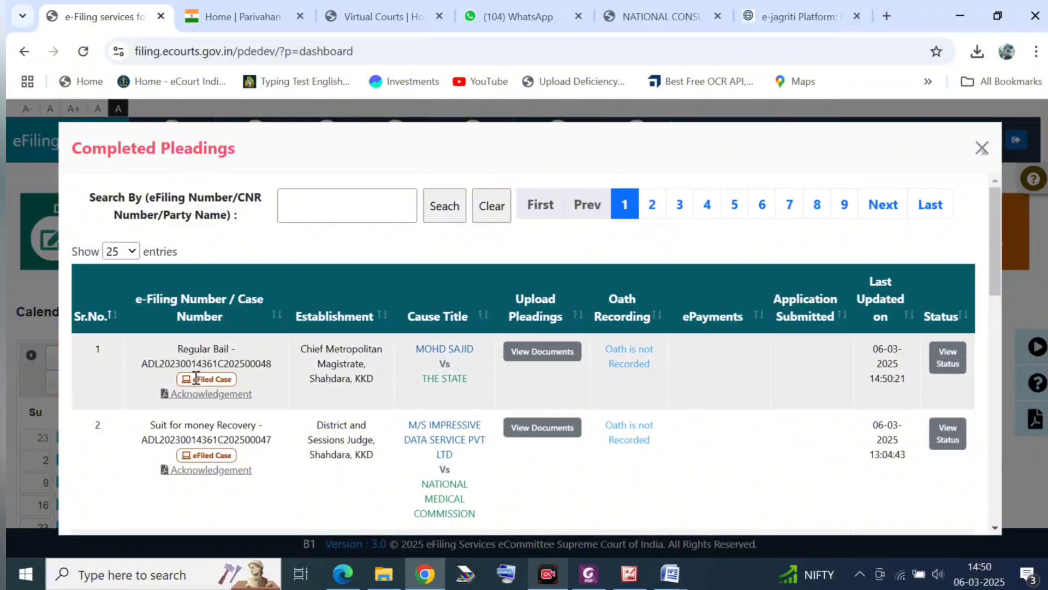
{"action": "scroll", "coordinate": [162, 385], "scroll_direction": "up", "scroll_amount": 3}
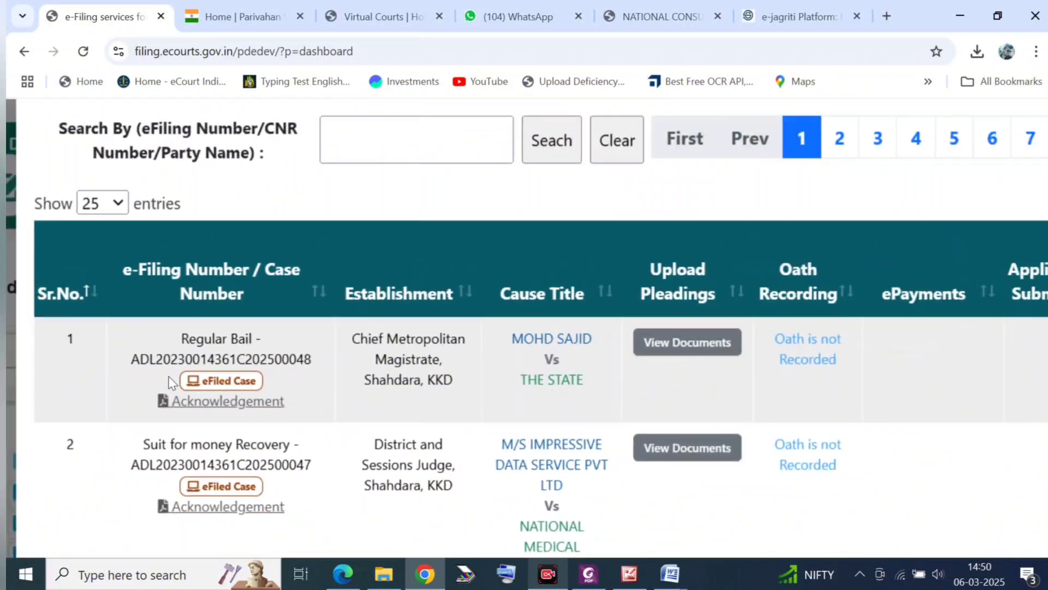
{"action": "left_click", "coordinate": [242, 407]}
{"action": "scroll", "coordinate": [243, 407], "scroll_direction": "down", "scroll_amount": 3}
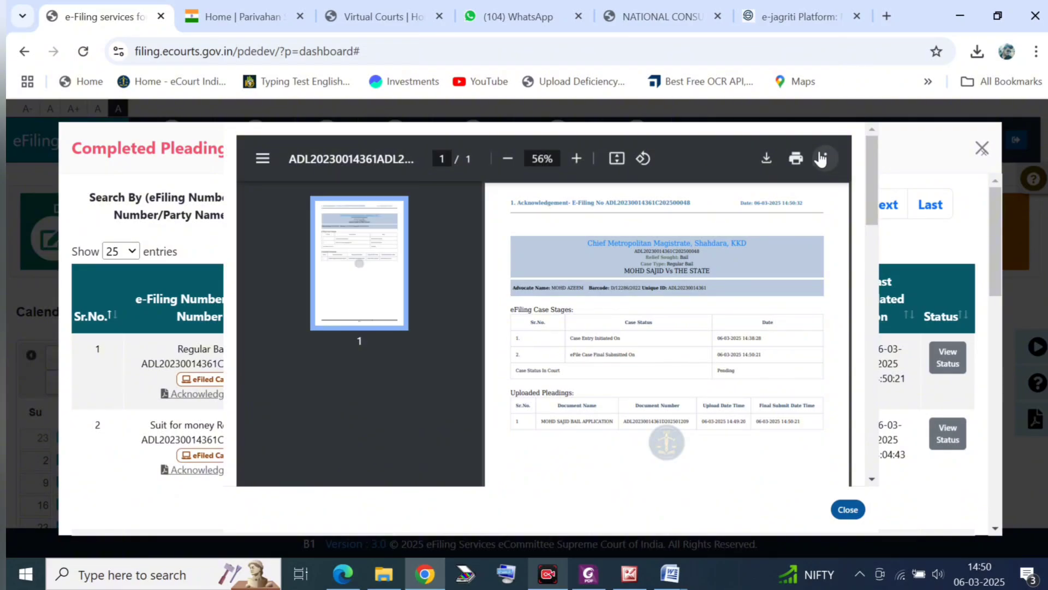
{"action": "left_click", "coordinate": [795, 160]}
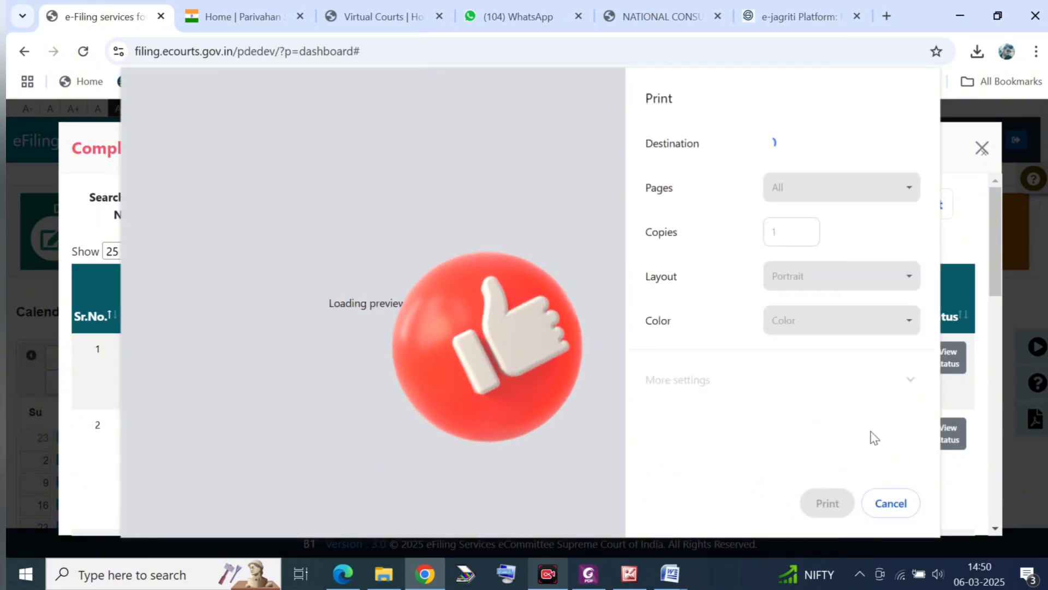
{"action": "left_click", "coordinate": [821, 501]}
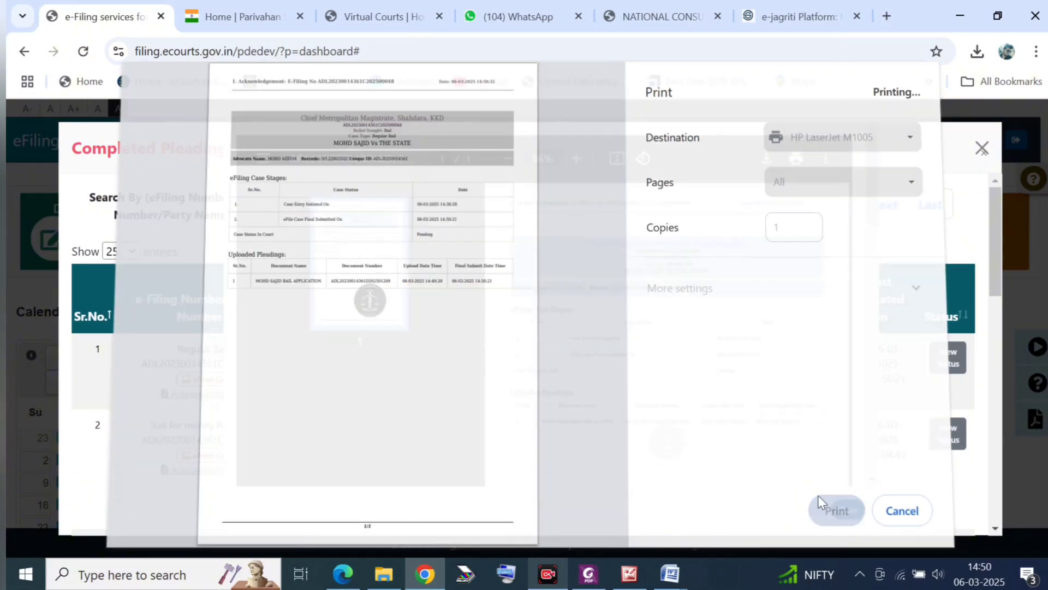